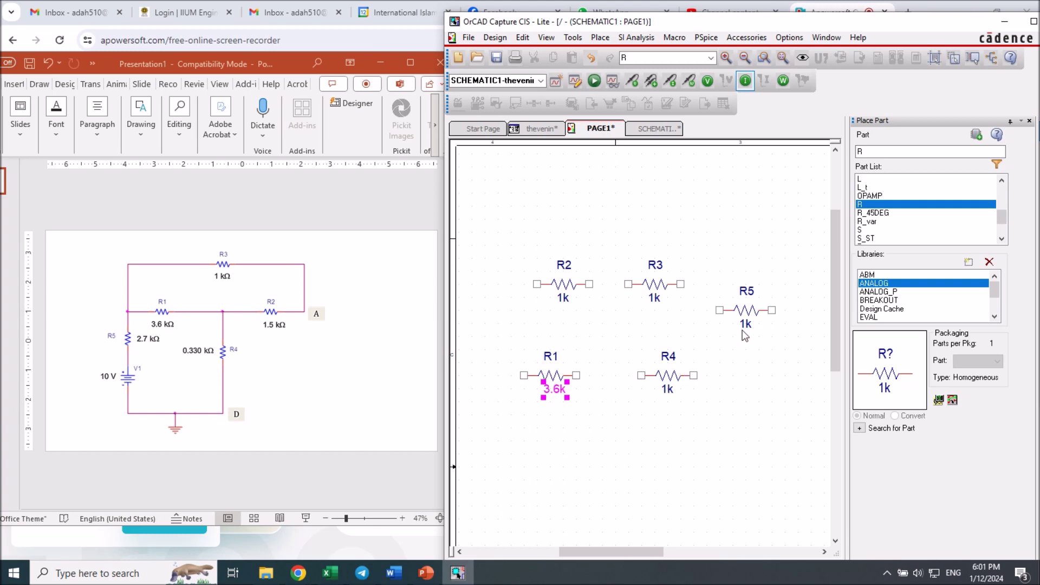
Step: Set the resistor values to 1.5k for R2, 0.330k for R4 and 2.7k for R5
double_click(564, 298)
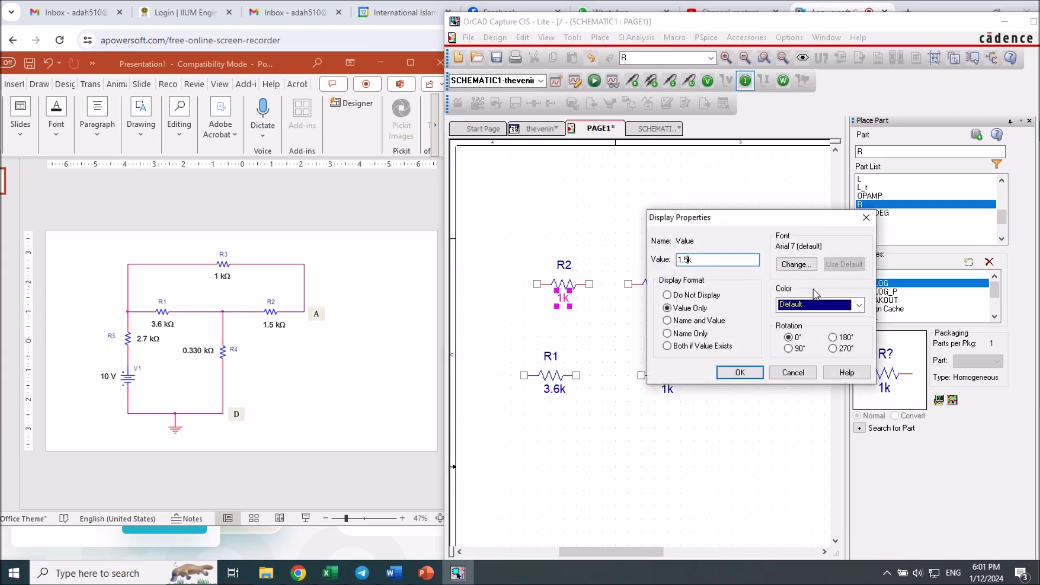
click(738, 373)
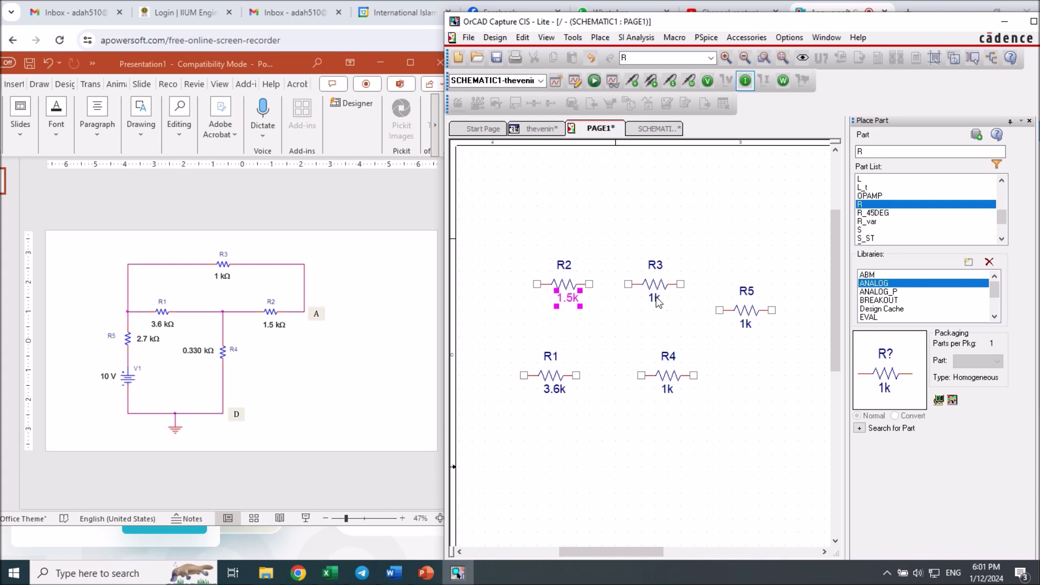
double_click(668, 390)
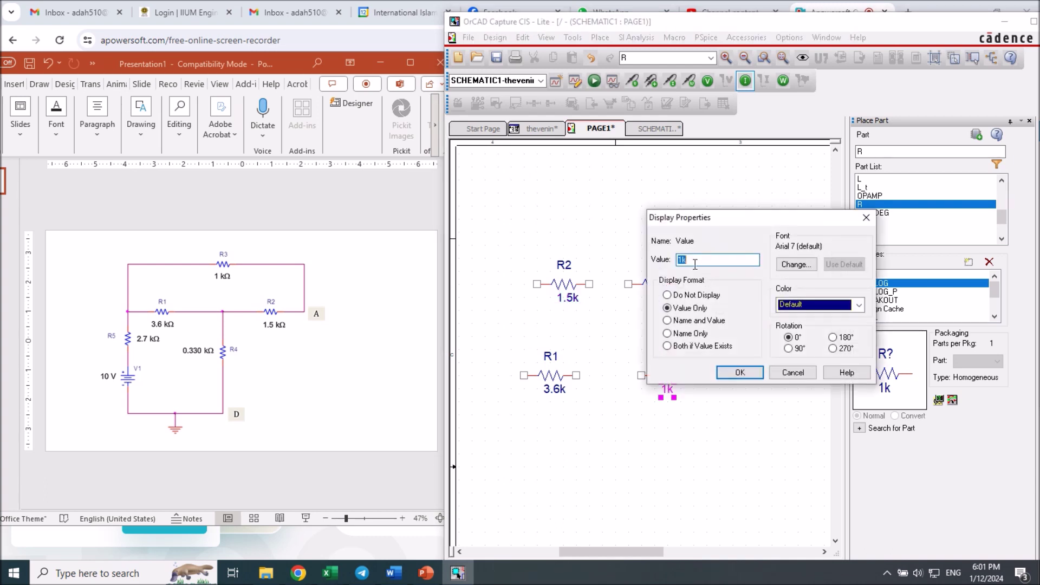
text(0.330k)
click(743, 373)
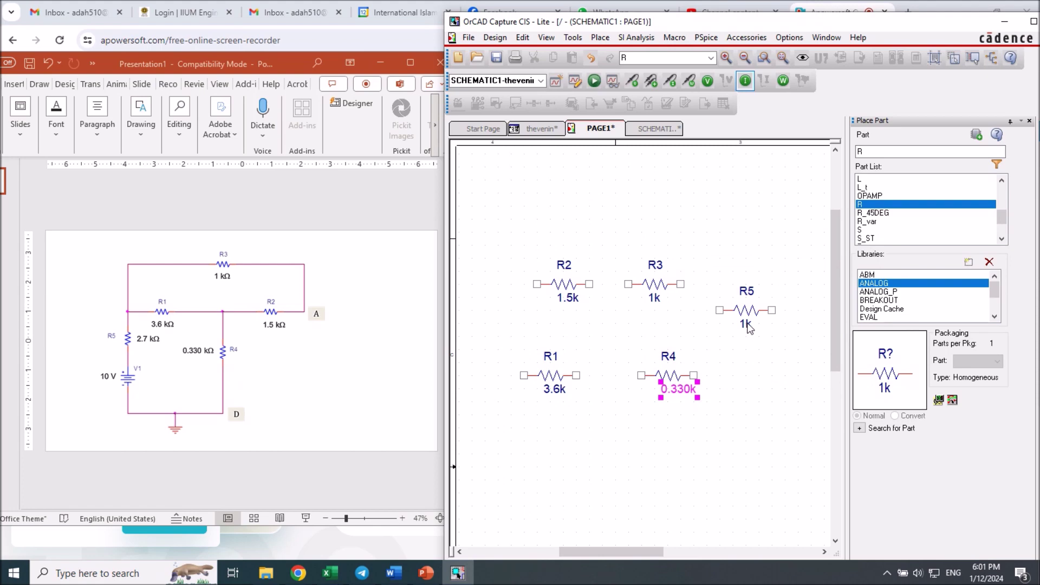
double_click(747, 325)
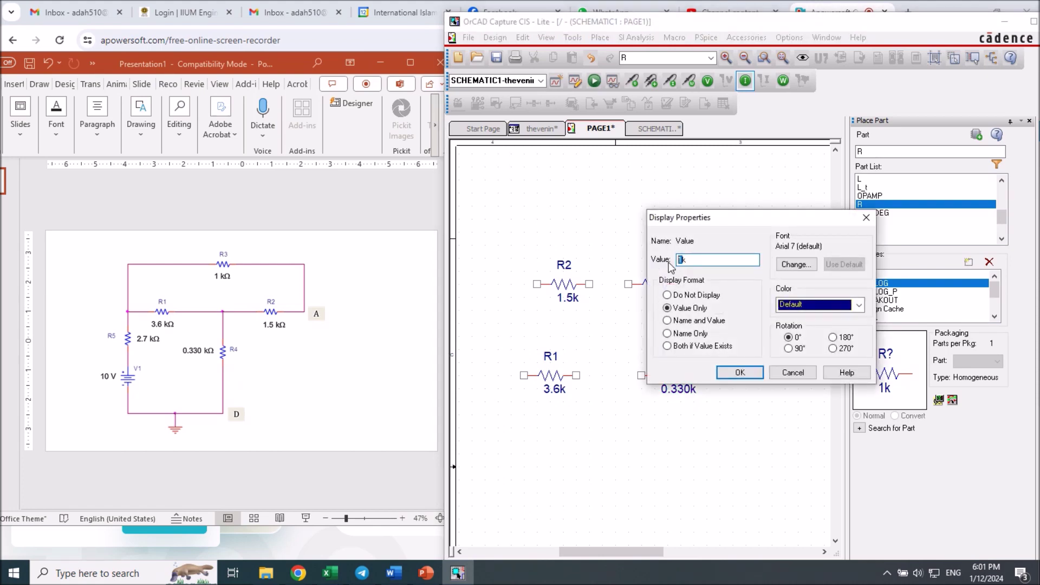
click(740, 373)
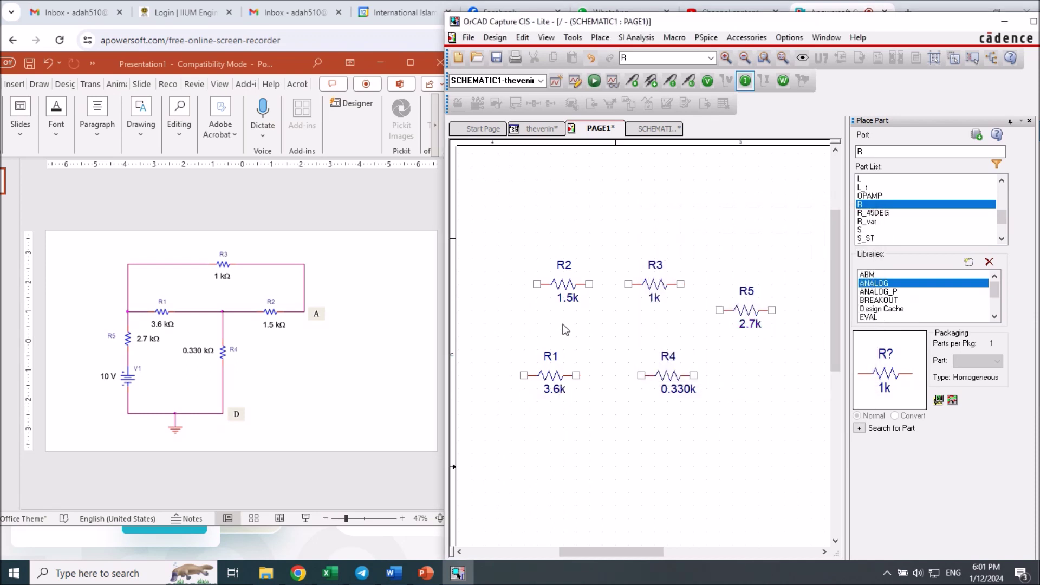
Step: Rotate R5 and R4 to vertical, placing R5 below R1's left end and R4 below and to the right of R1
click(751, 317)
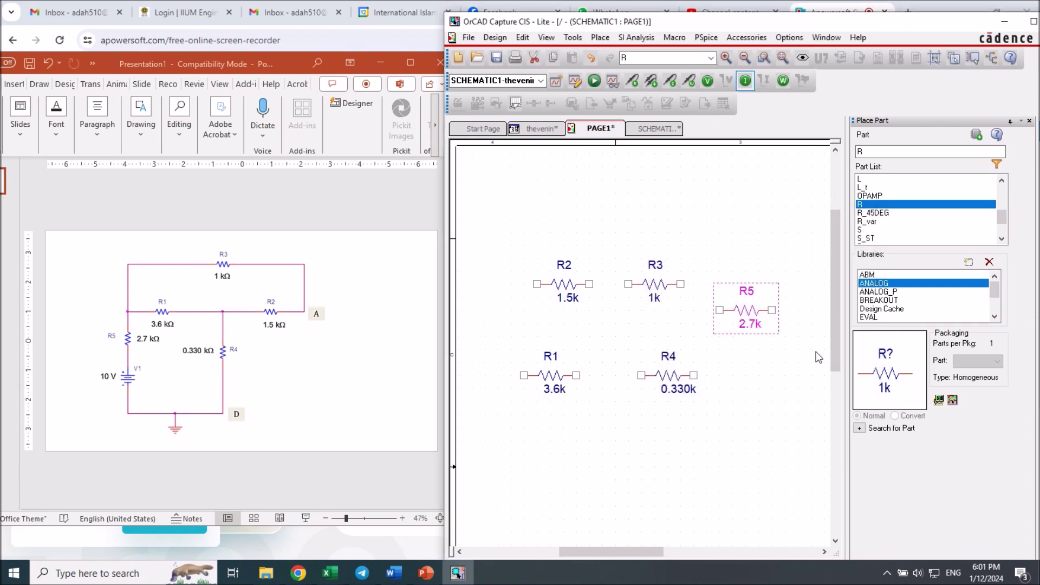
key(r)
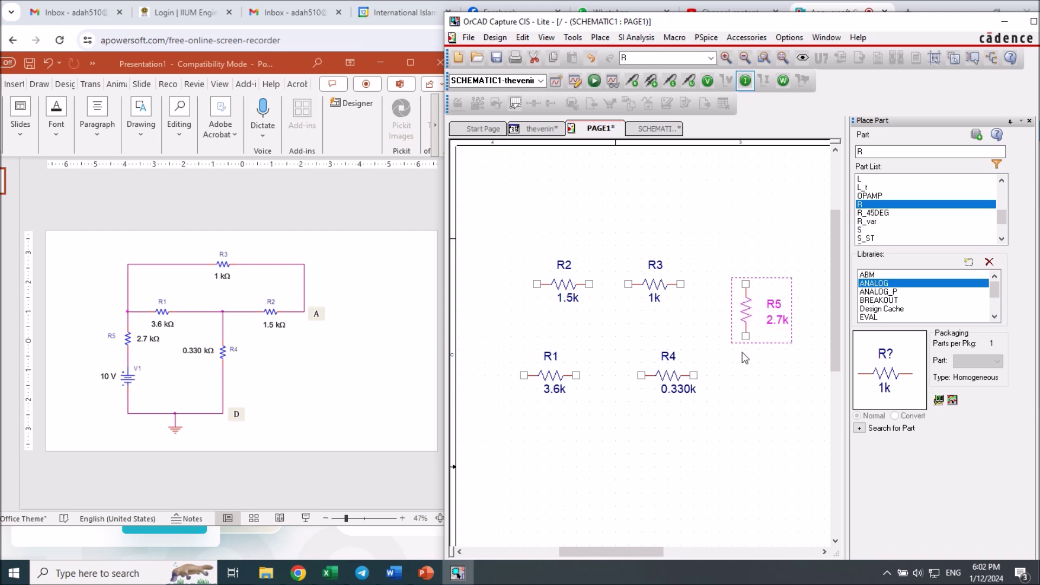
drag(746, 314, 511, 445)
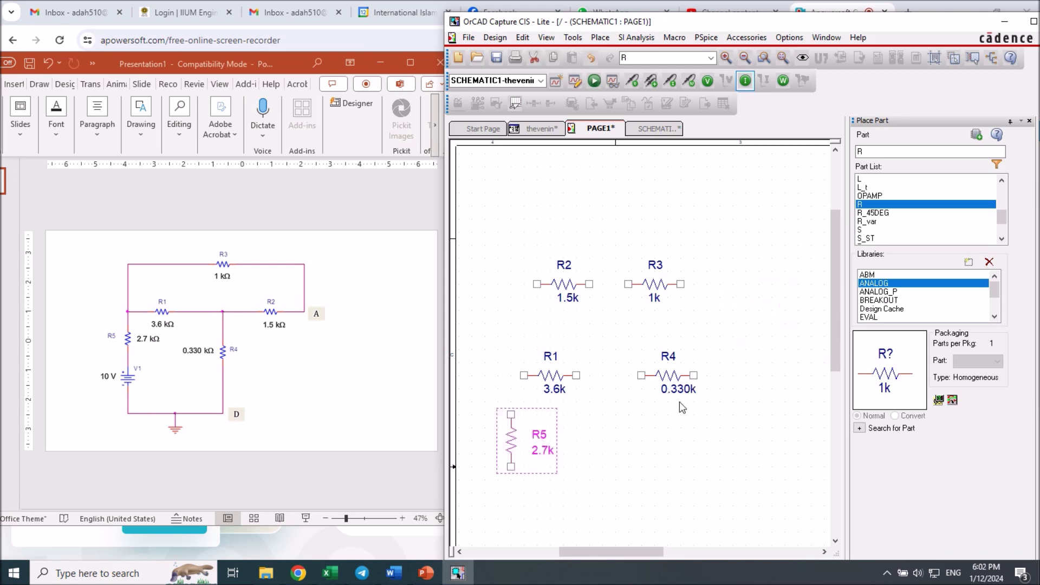
click(675, 386)
key(r)
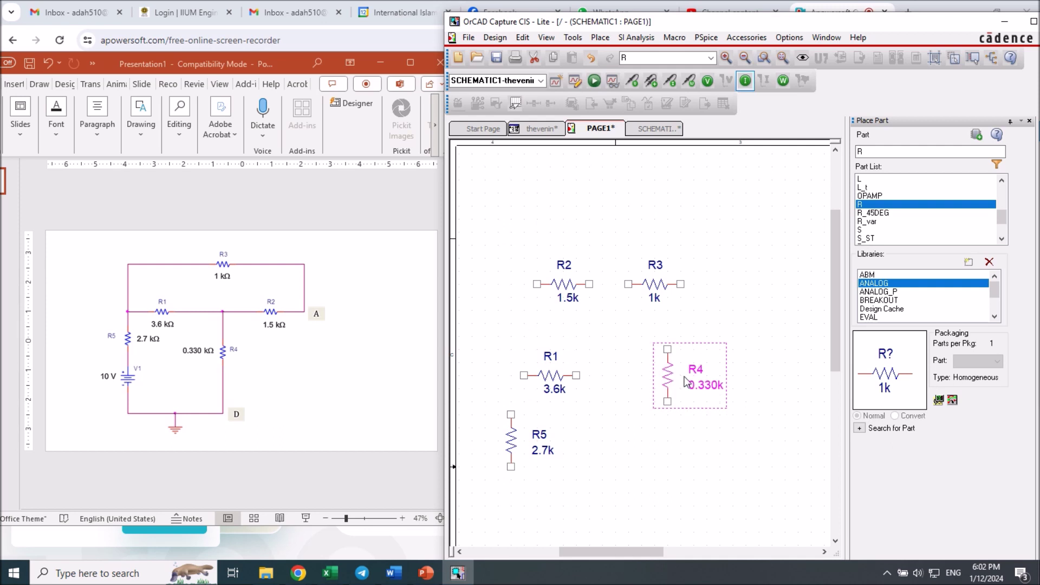
drag(671, 374, 645, 440)
Step: Shift R1 slightly right between R5 and R4, and move R2 to the right of R4 in line with R1
drag(552, 375, 573, 370)
click(678, 369)
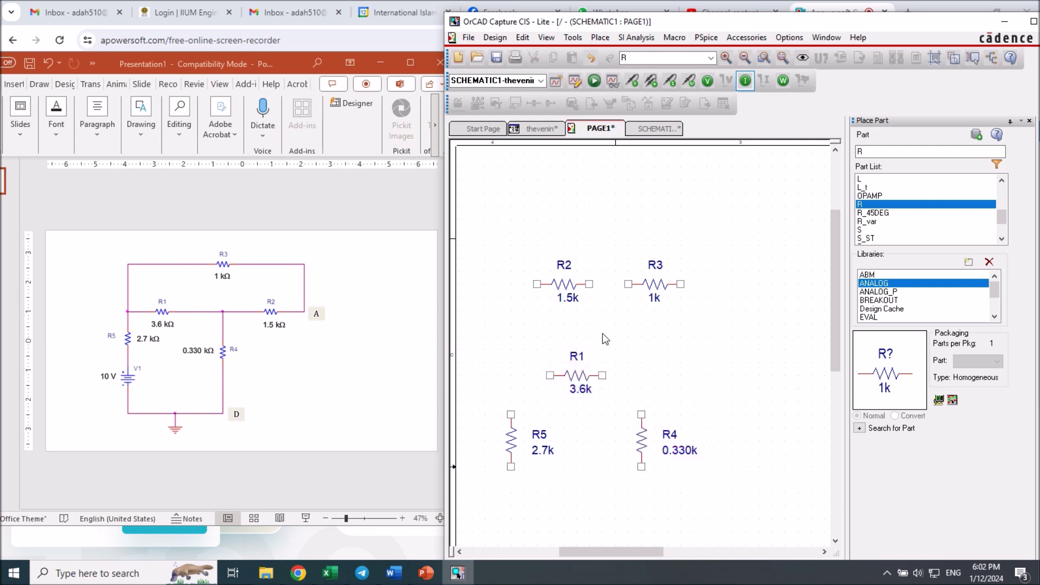
drag(566, 284, 766, 383)
click(766, 463)
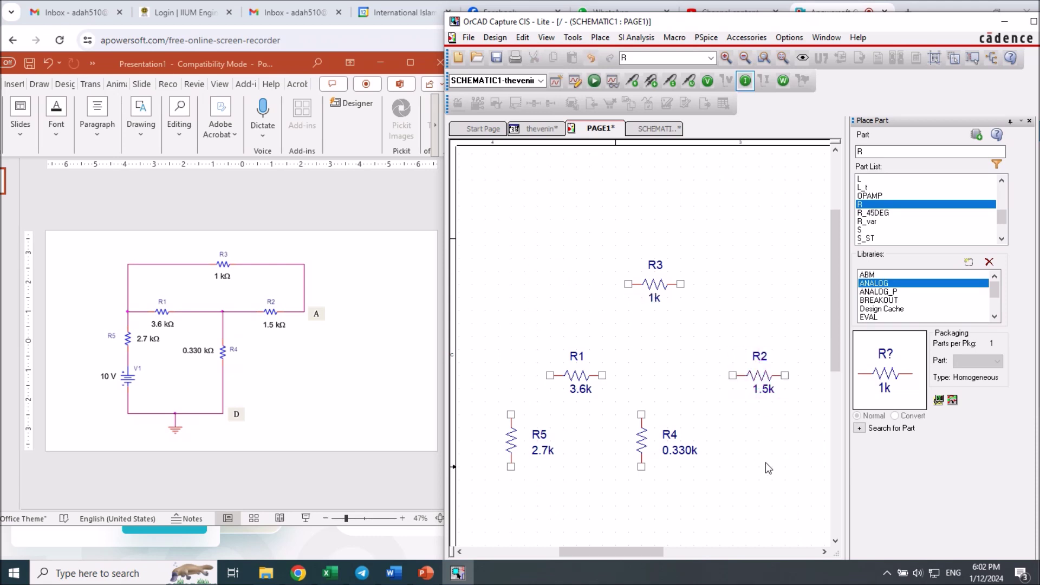
Step: Place a VDC voltage source from the SOURCE library directly below R5
scroll(615, 455, down, 2)
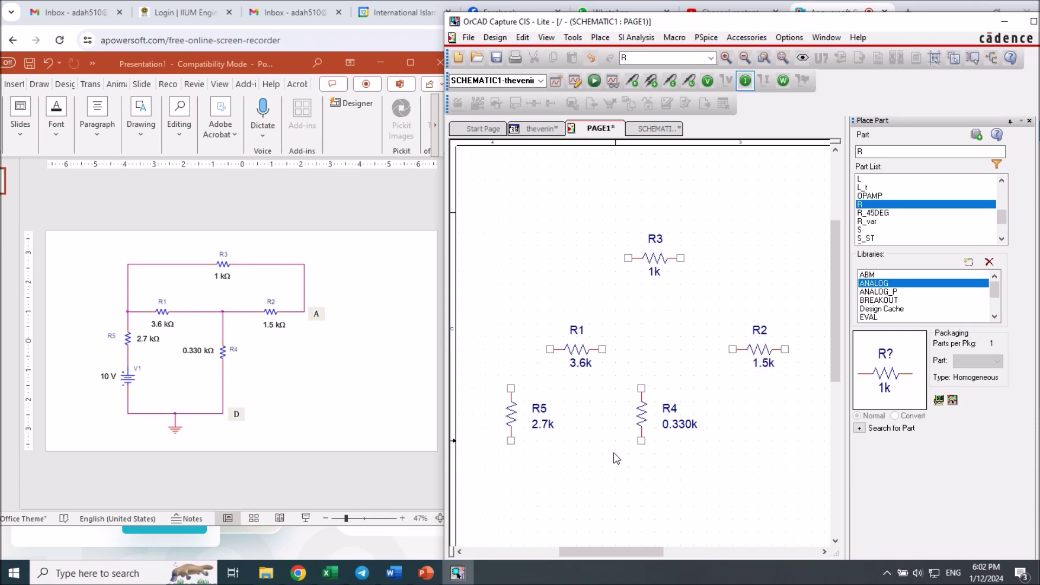
scroll(897, 316, down, 2)
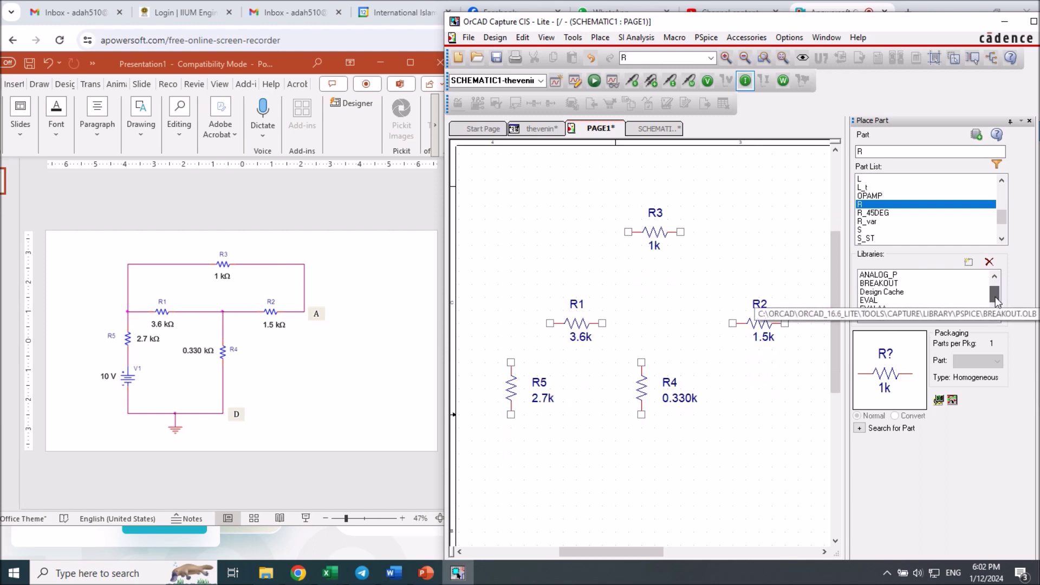
click(878, 317)
drag(999, 189, 1000, 221)
double_click(876, 181)
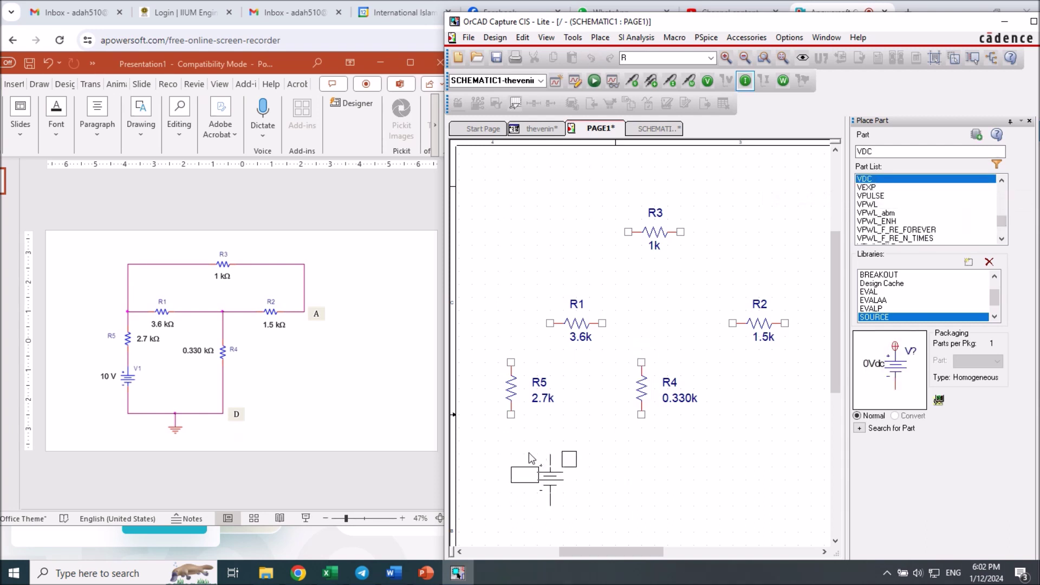
click(499, 463)
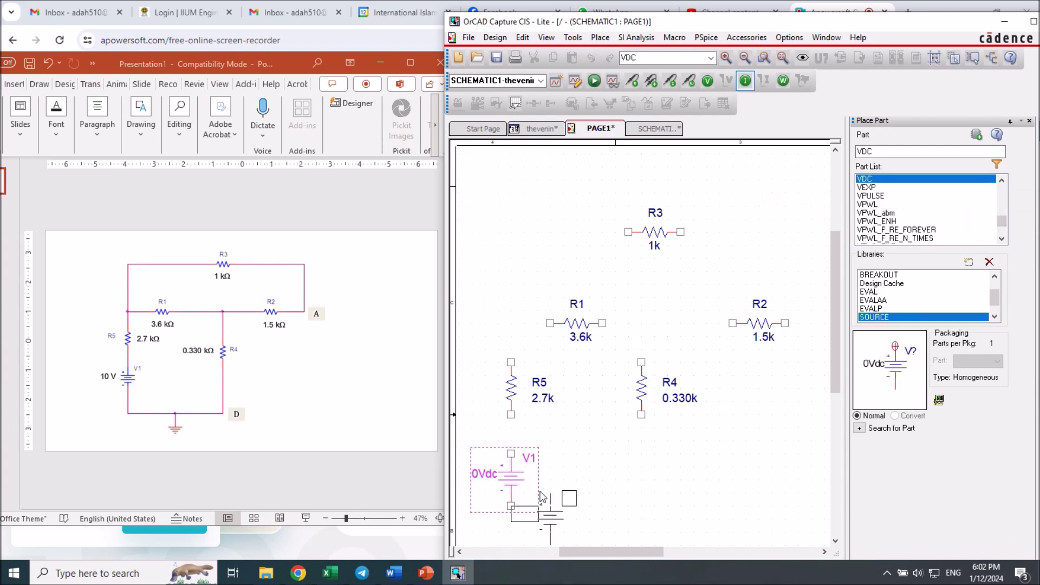
Step: Set the DC value of voltage source V1 to 10V
double_click(489, 475)
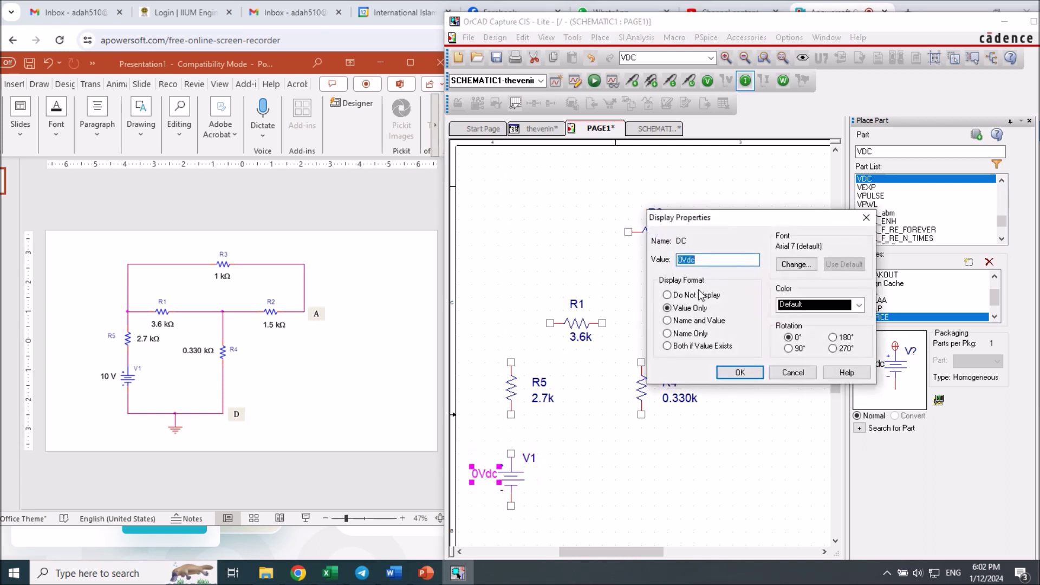
text(1)
click(739, 372)
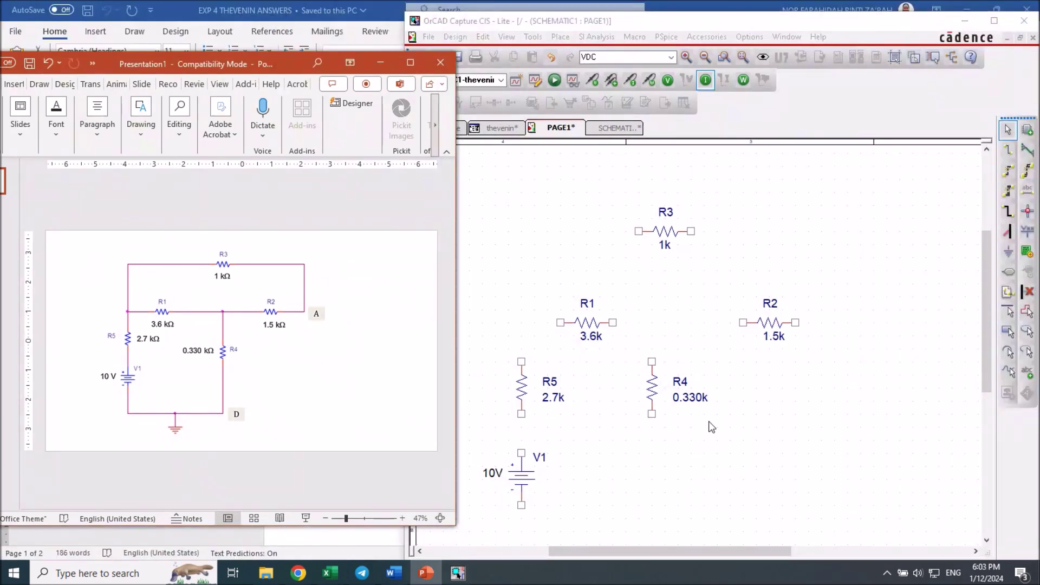
Step: Wire the upper end of R5 to R1's left end and the lower end of R5 to V1's positive terminal
click(1009, 154)
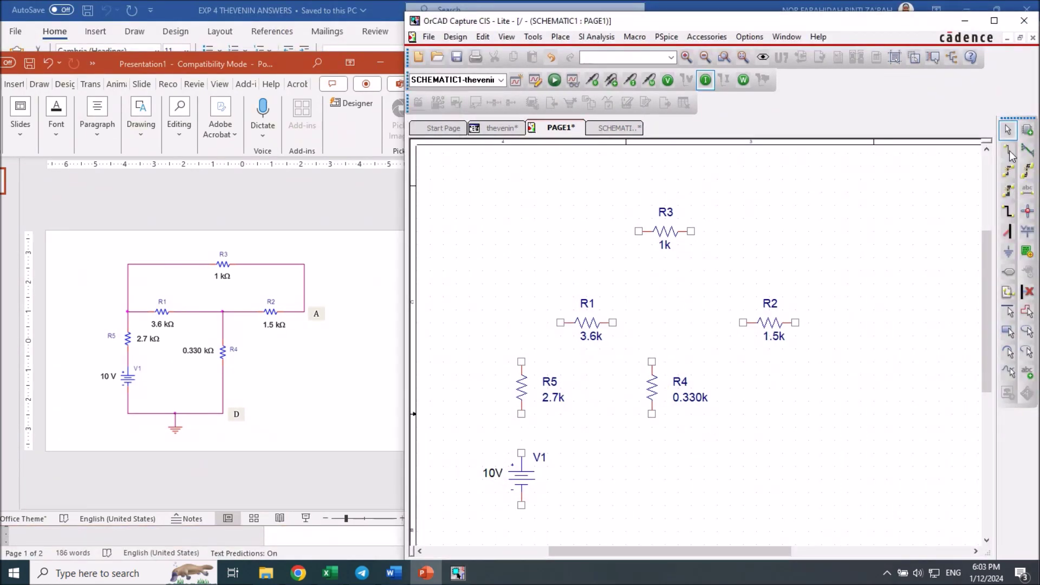
click(1009, 153)
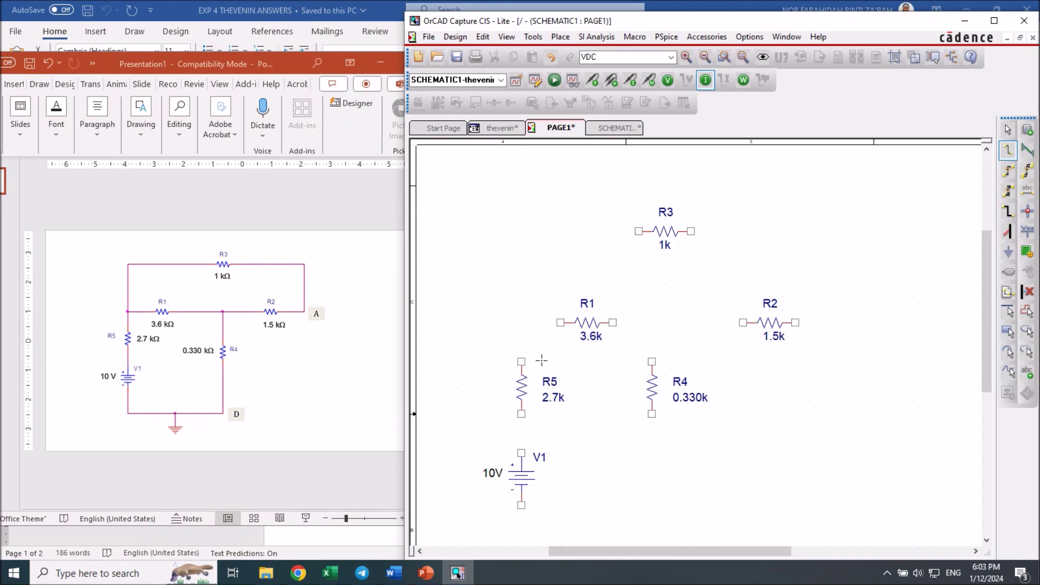
click(521, 362)
click(561, 322)
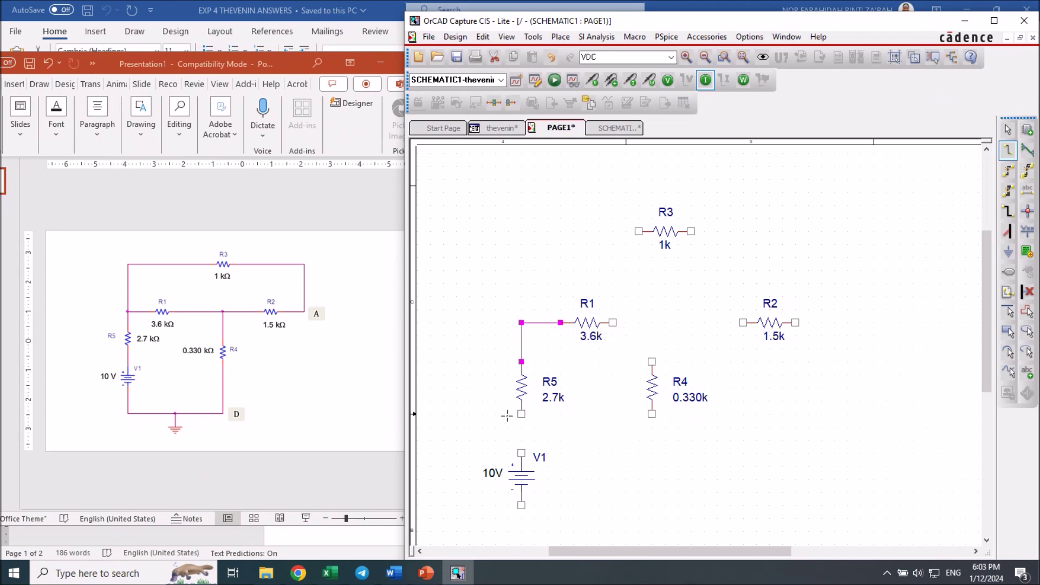
click(521, 414)
click(521, 453)
Step: Wire R1's right end to the top of R4, and connect that corner to R2's left end
click(612, 323)
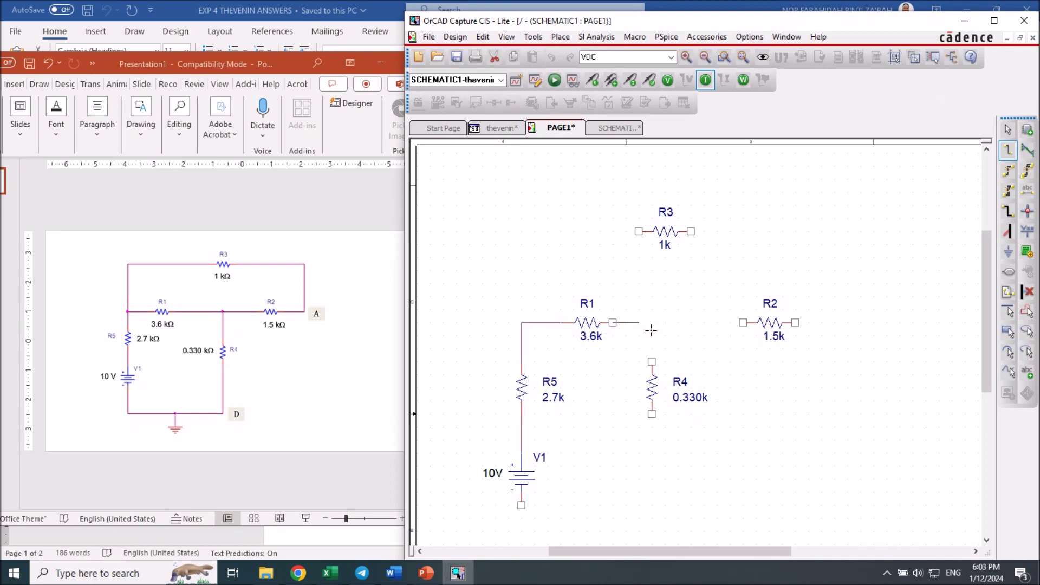
click(652, 361)
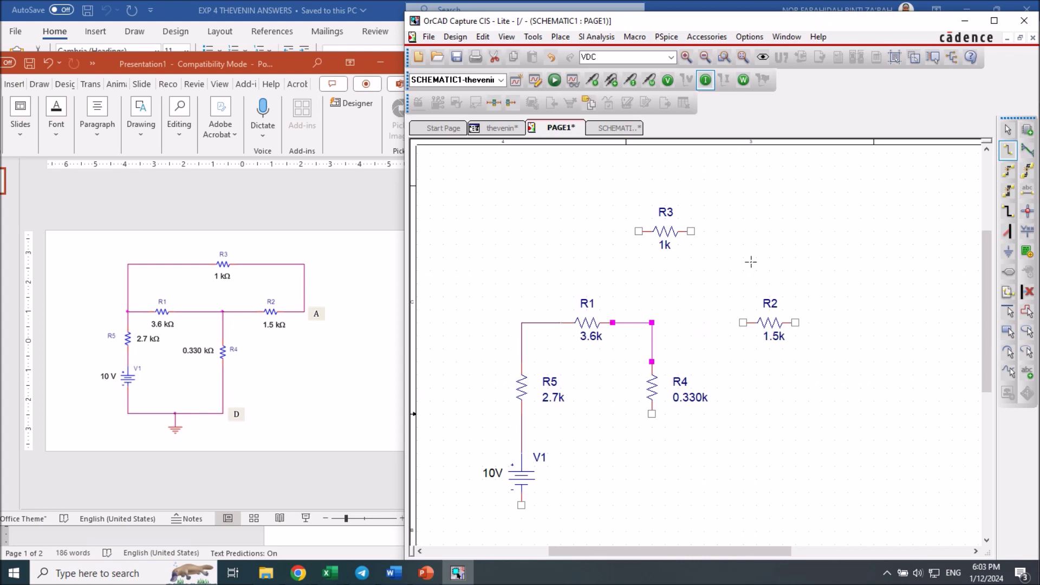
click(652, 323)
click(742, 323)
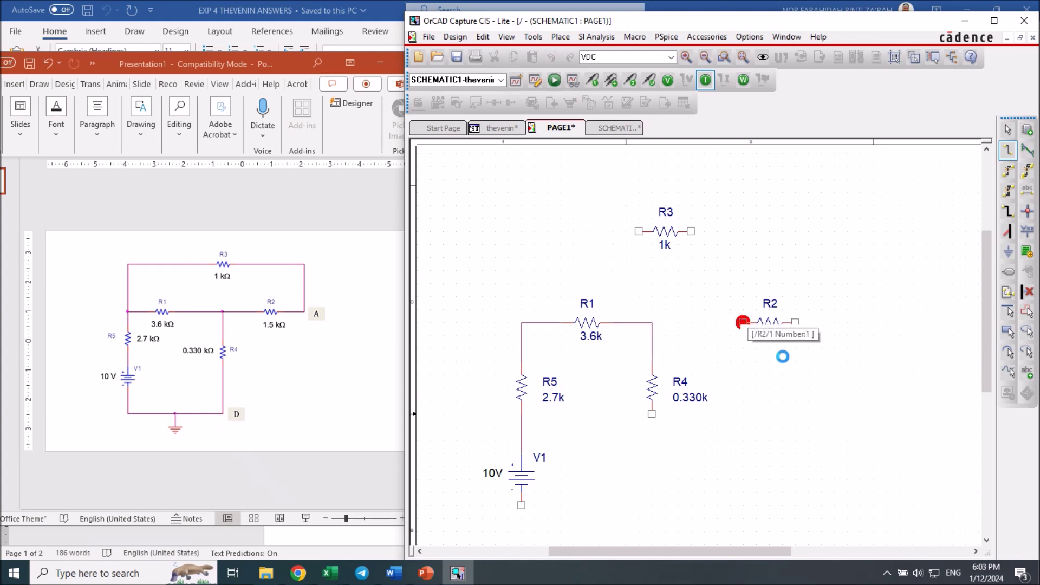
Step: Wire V1's negative terminal along the bottom of the circuit to the lower end of R4
click(522, 506)
click(521, 531)
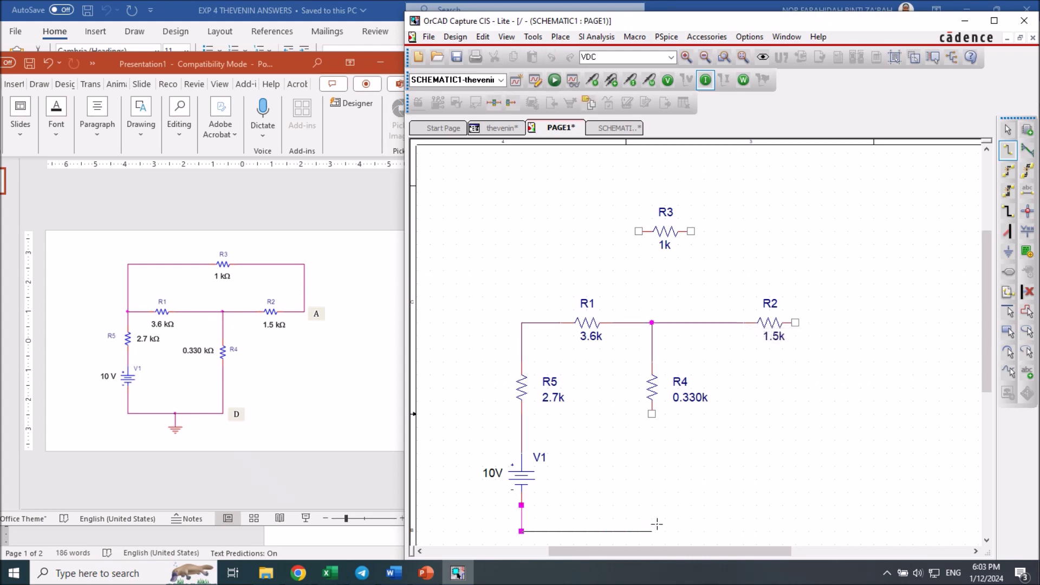
click(653, 530)
click(652, 414)
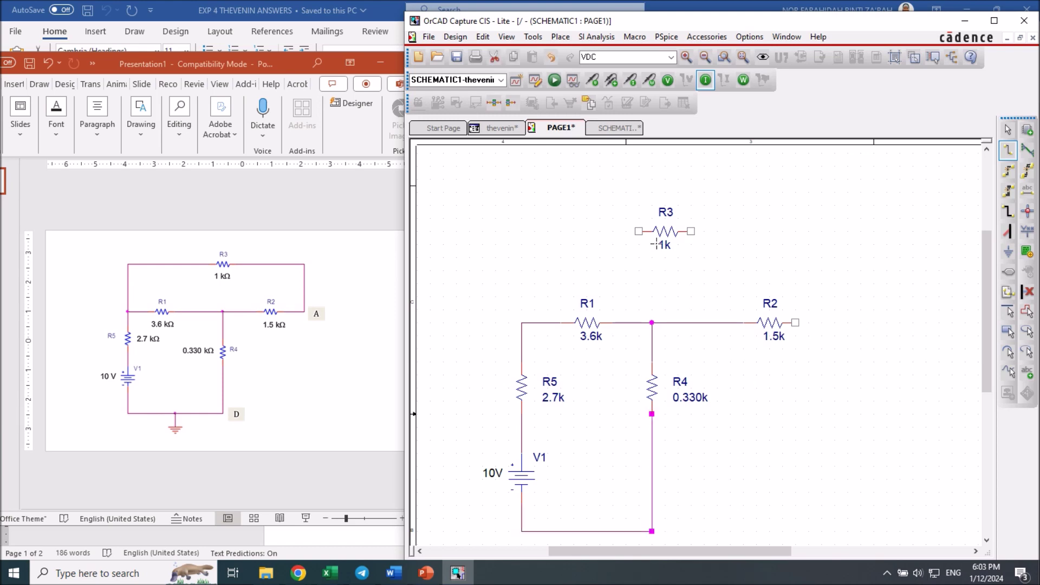
Step: Wire R3 across the top, from the R1–R5 corner to its left end and from its right end to R2's right end
click(522, 323)
click(639, 231)
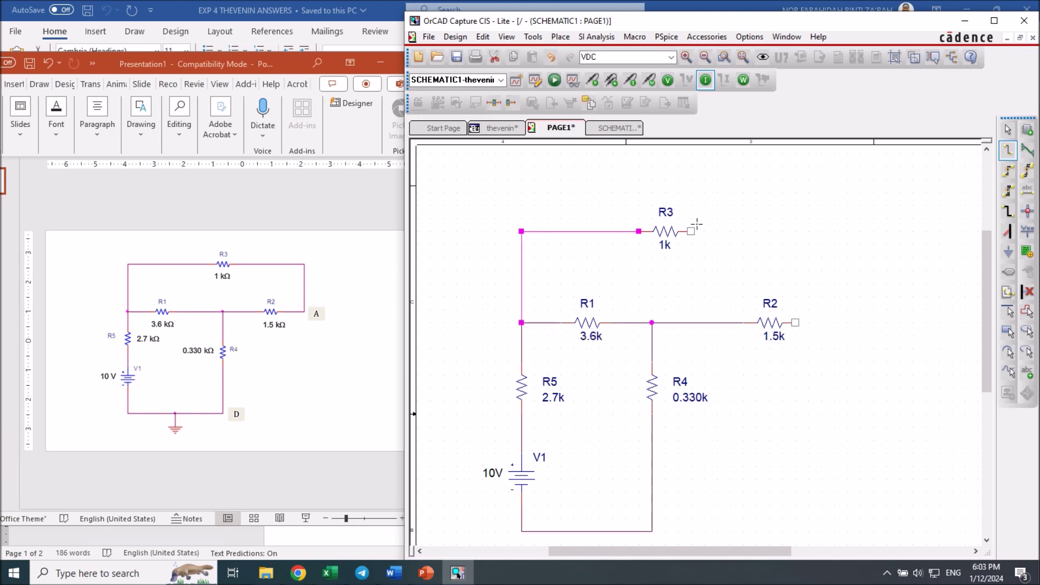
click(692, 230)
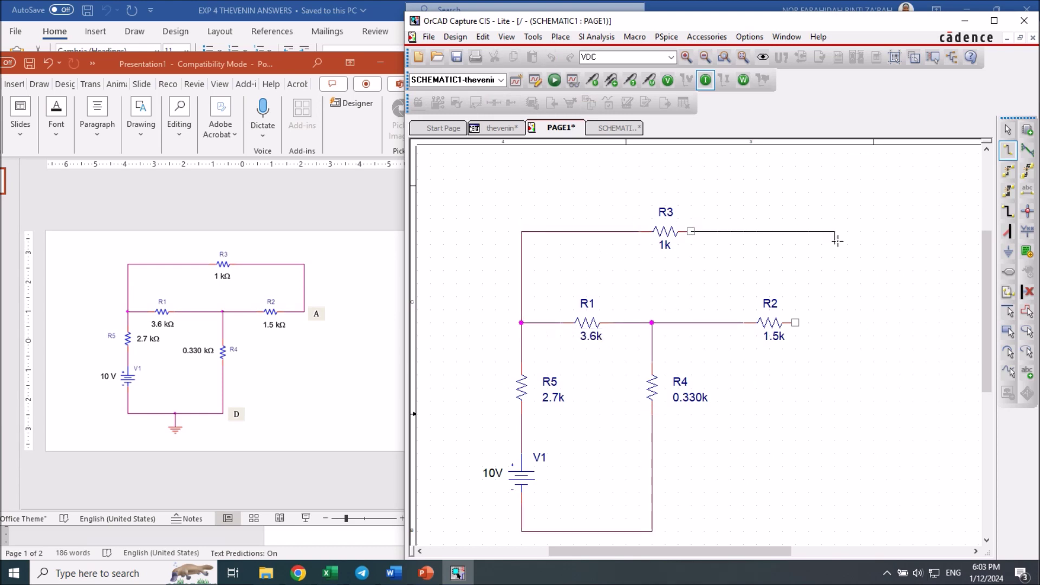
click(845, 322)
click(796, 323)
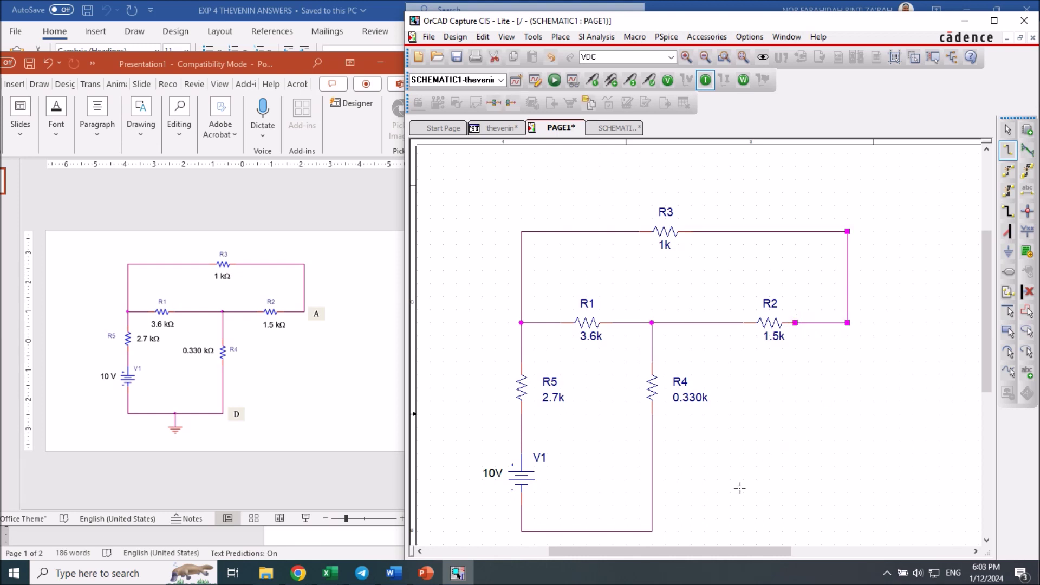
Step: Place the 0 ground symbol from the CAPSYM library below the middle of the bottom wire
scroll(815, 462, down, 2)
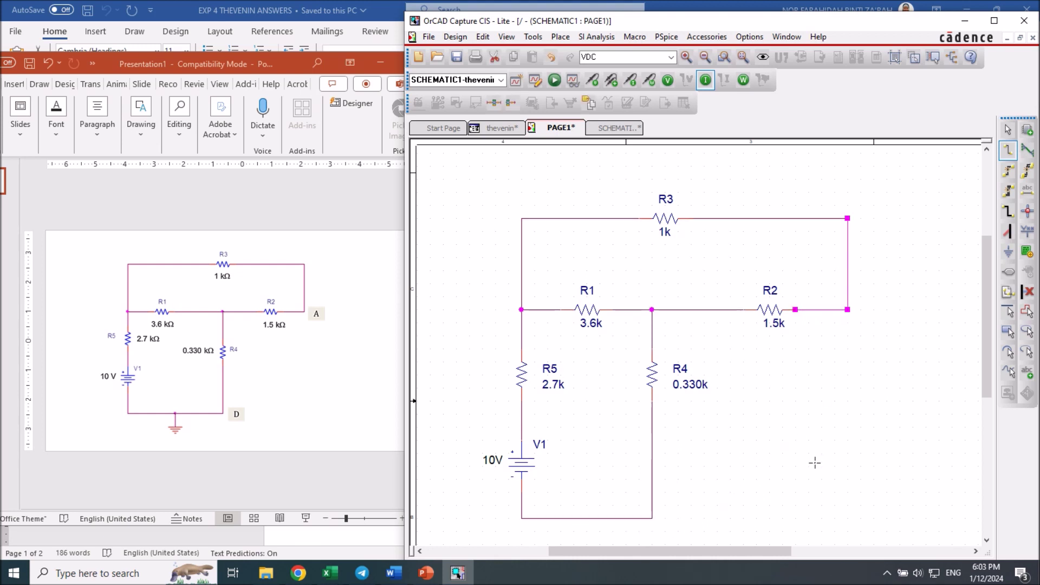
click(1008, 252)
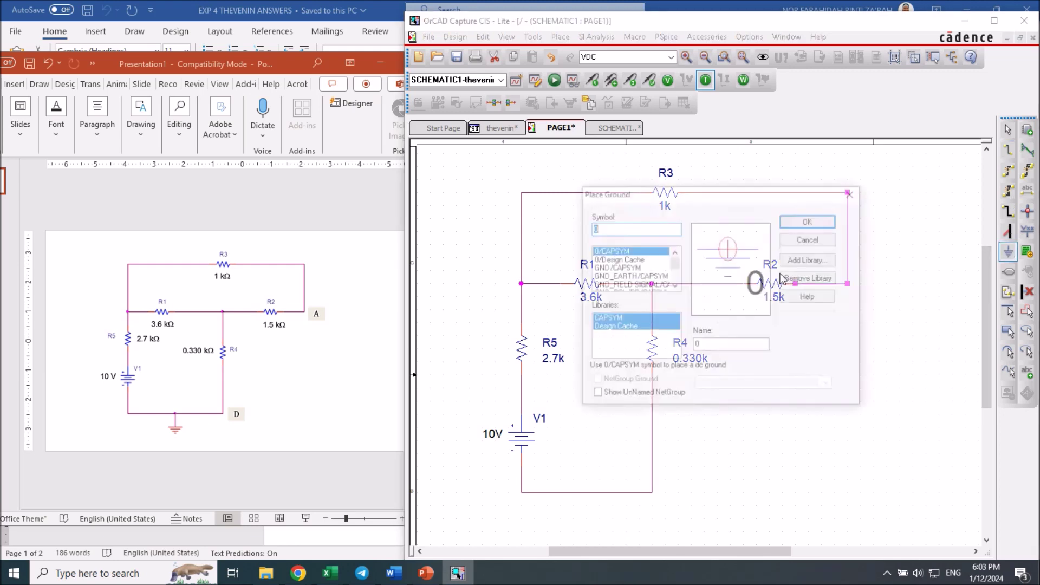
click(619, 318)
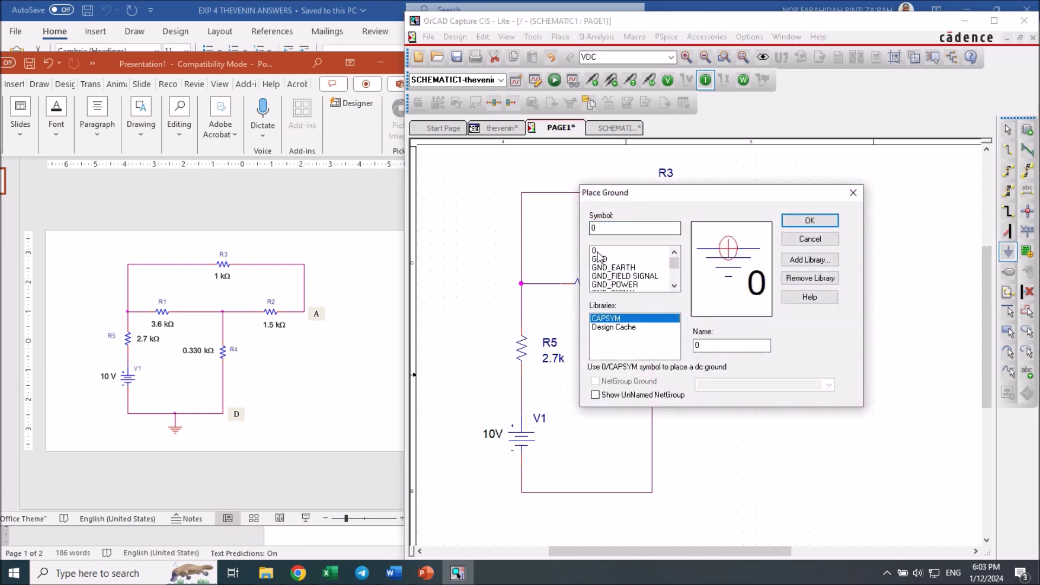
click(602, 250)
click(810, 221)
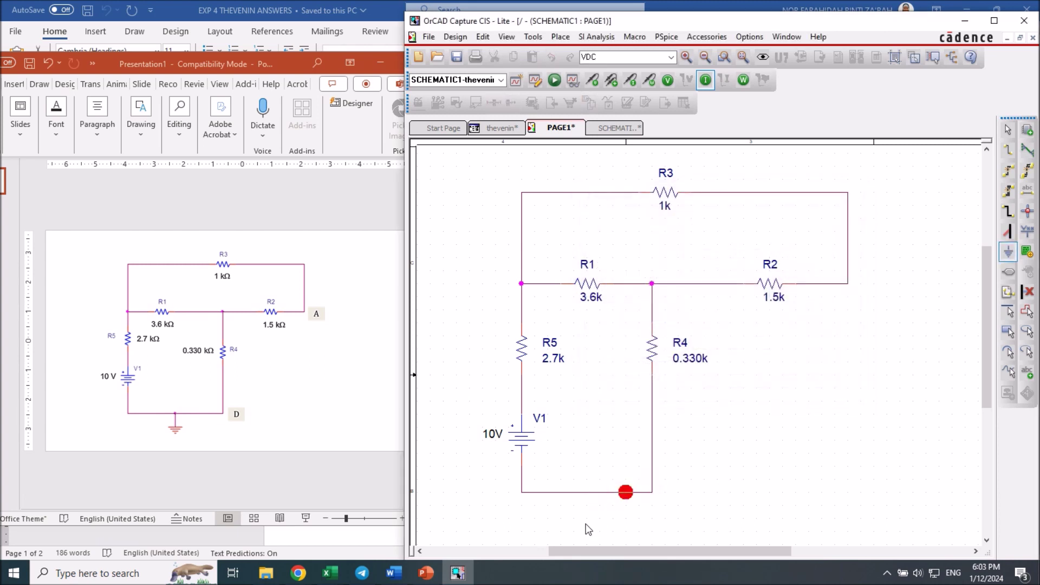
click(588, 529)
Step: Wire the ground symbol up to the bottom wire and end wire placement
click(1008, 150)
click(587, 519)
click(586, 492)
key(Escape)
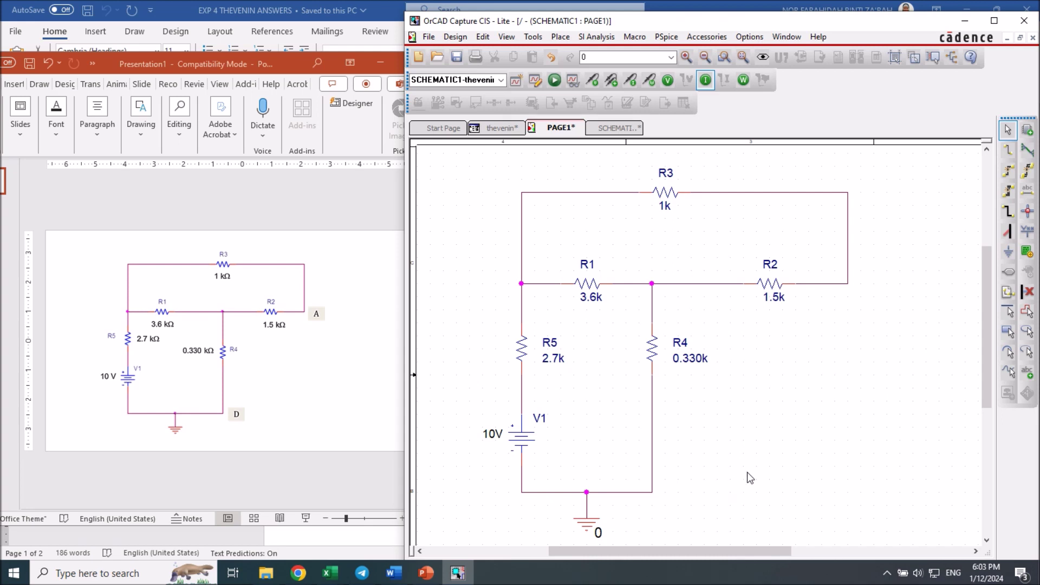
Step: Create a PSpice simulation profile named thevenin2 and accept its default Time Domain (Transient) settings
click(667, 37)
click(686, 61)
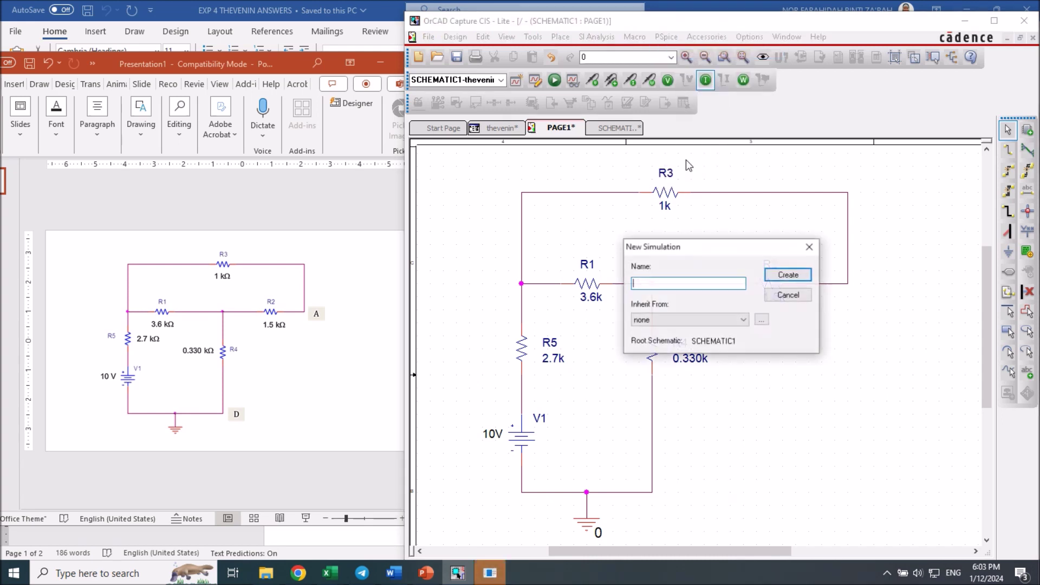
text(thevenin)
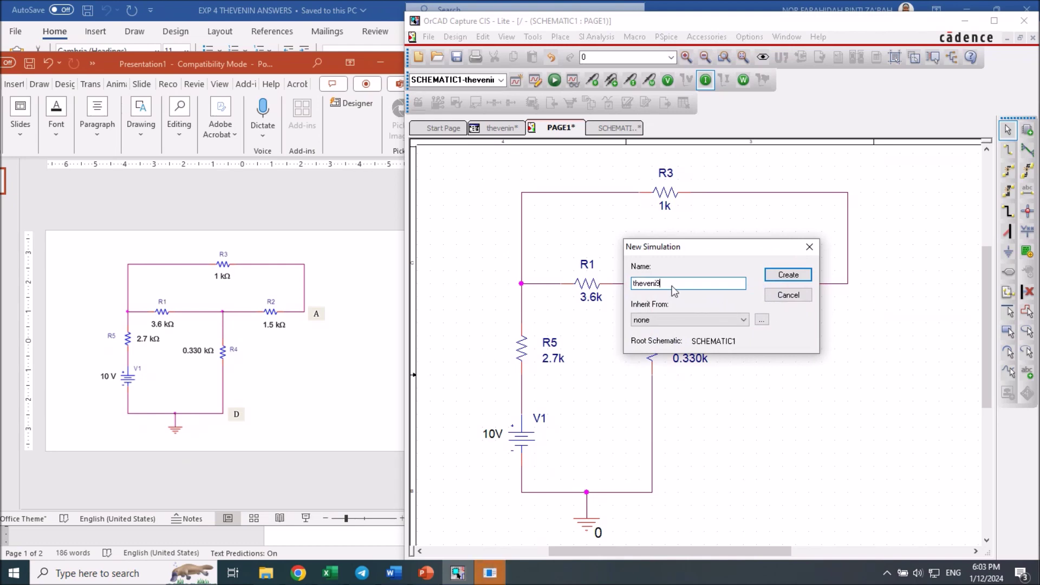
key(BackSpace)
text(nin2)
click(793, 276)
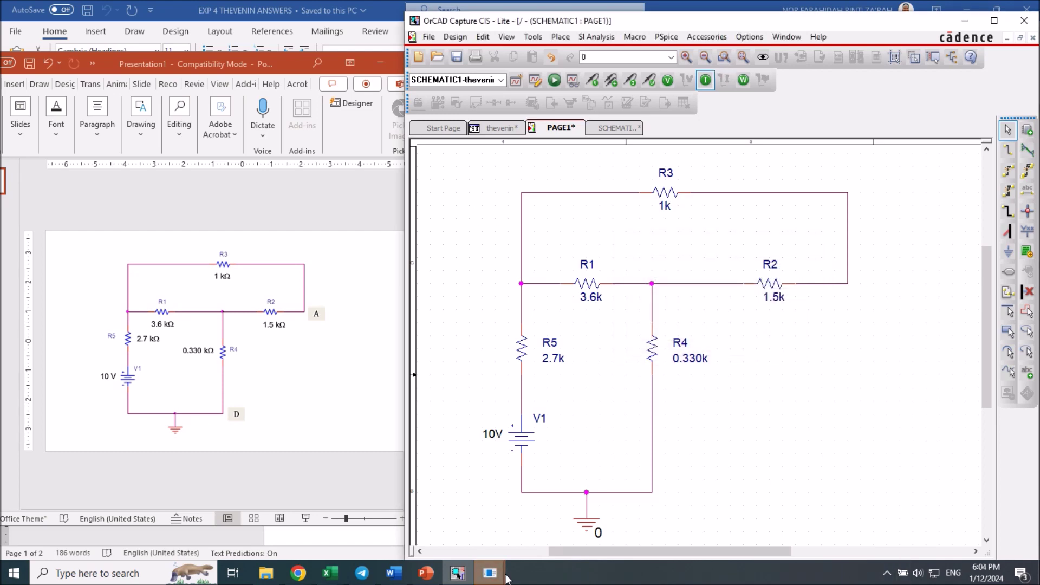
mouse_move(490, 573)
click(550, 509)
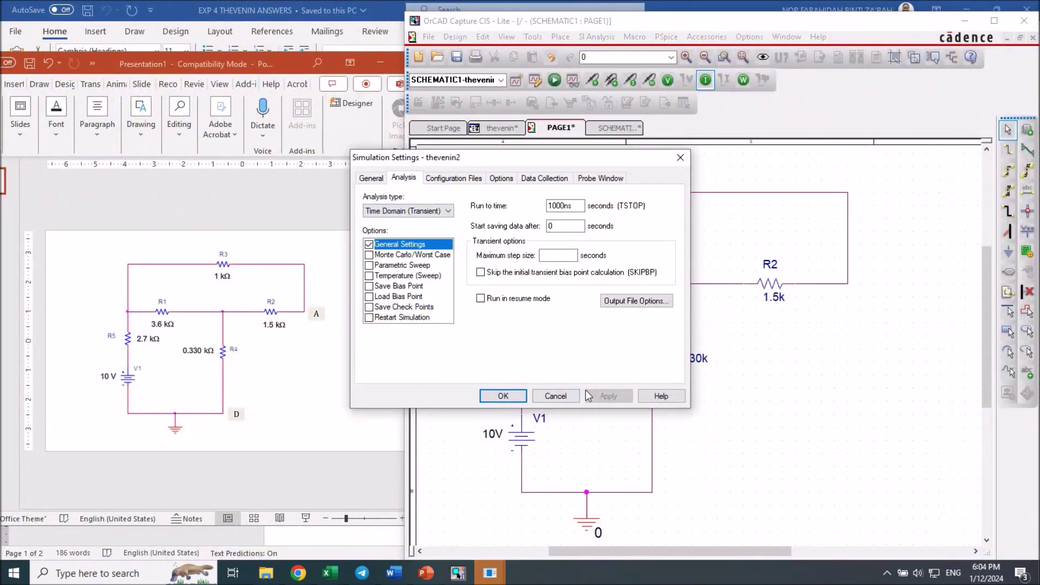
click(502, 396)
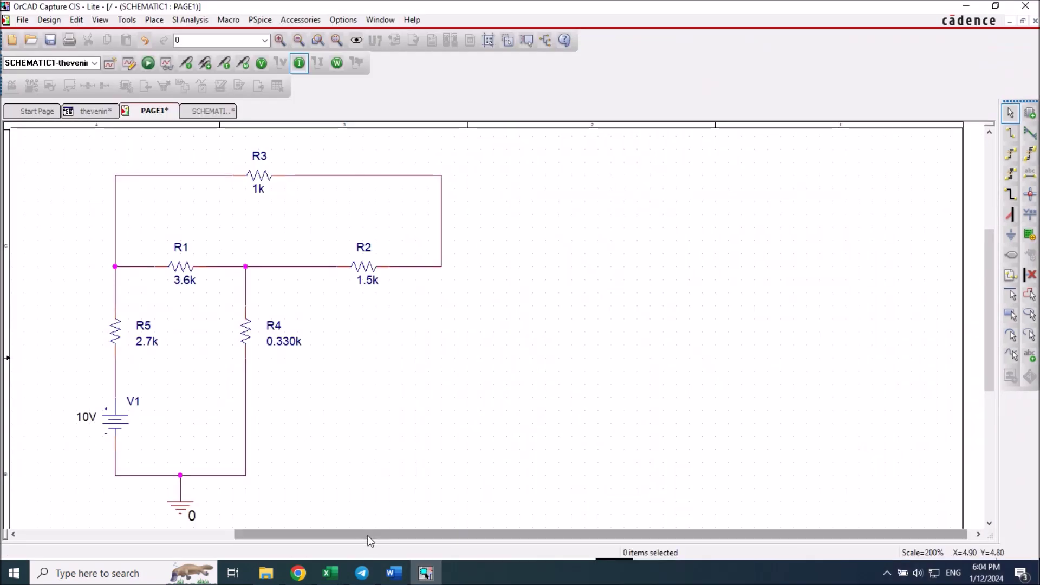
Step: Run the PSpice simulation and display the bias voltages on the schematic
drag(367, 538, 233, 538)
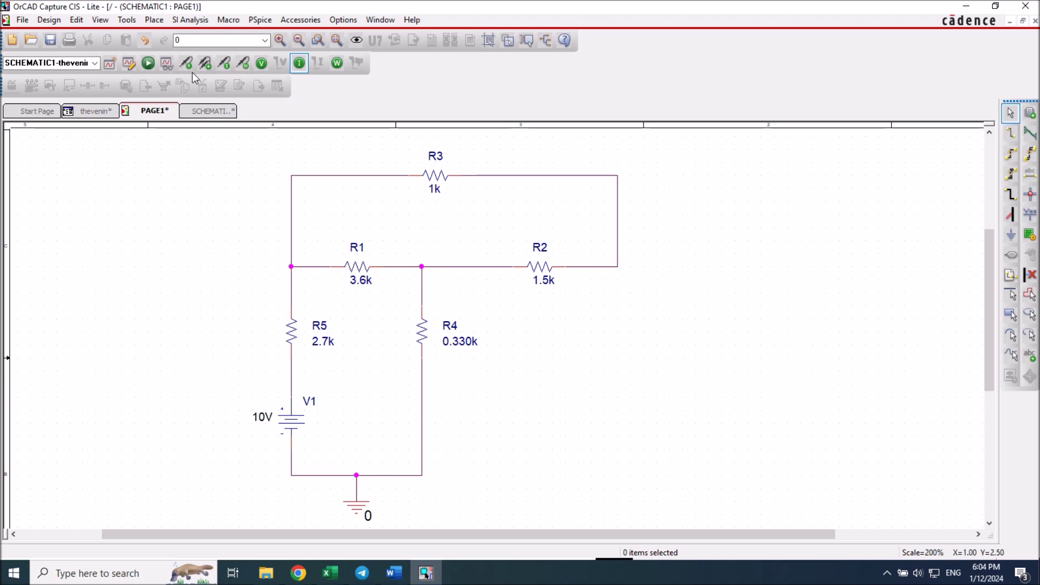
click(149, 64)
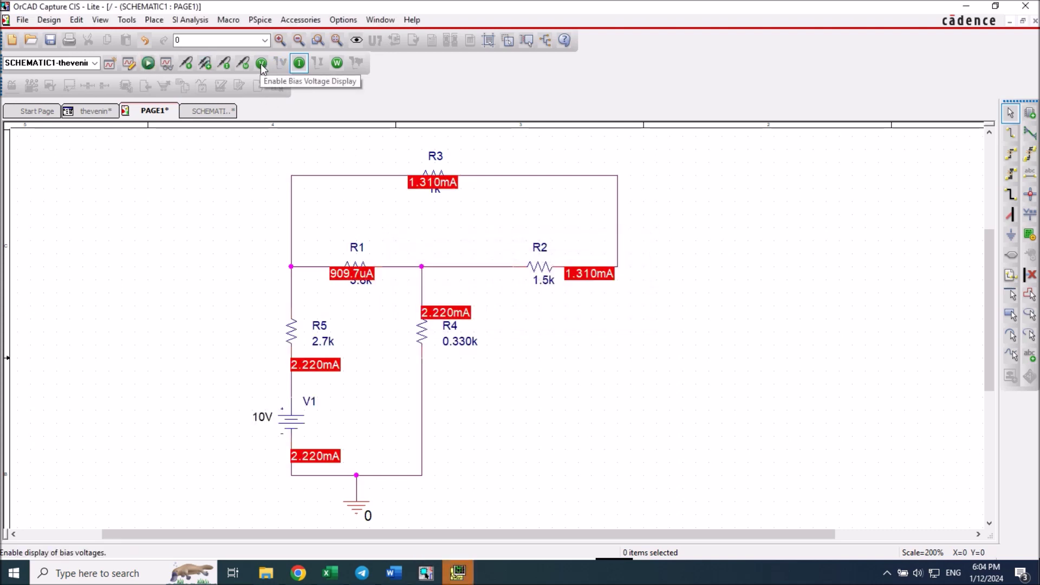
click(262, 65)
Step: Move the voltage labels of R2's two nodes and R2's current label clear of the circuit, and hide the bias currents
drag(491, 274, 511, 317)
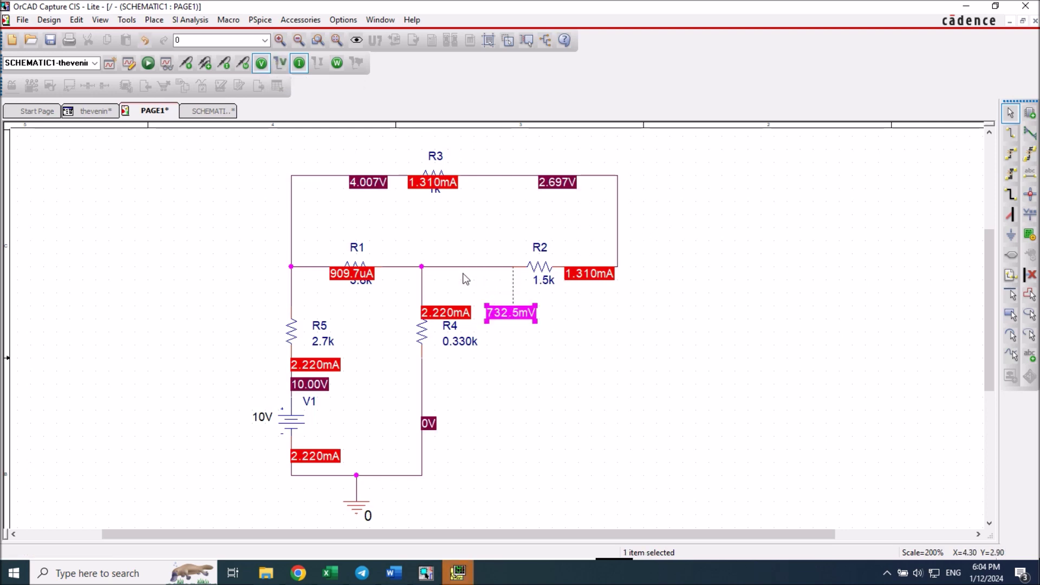
drag(597, 275, 662, 301)
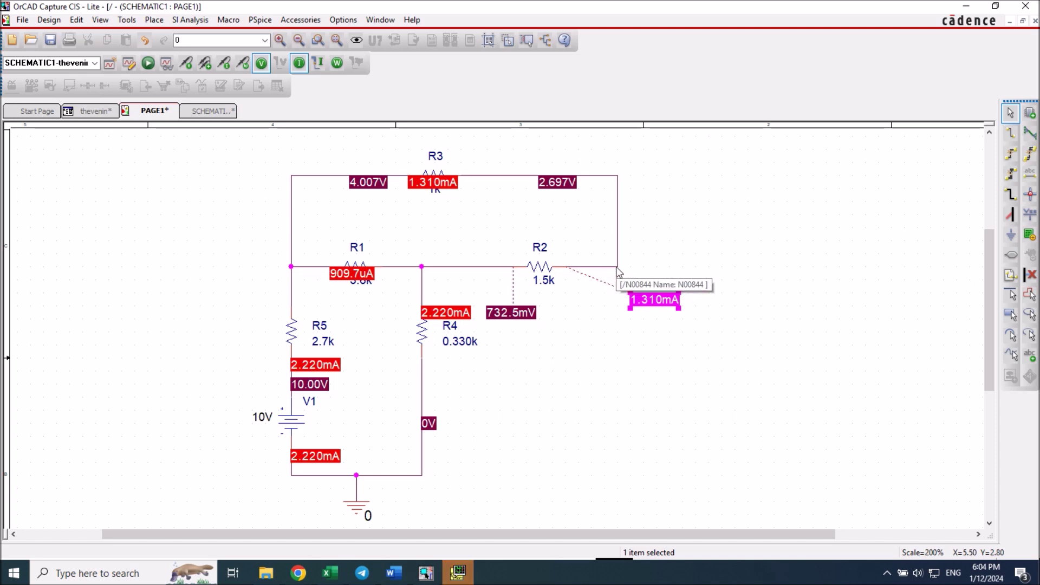
drag(564, 184, 668, 184)
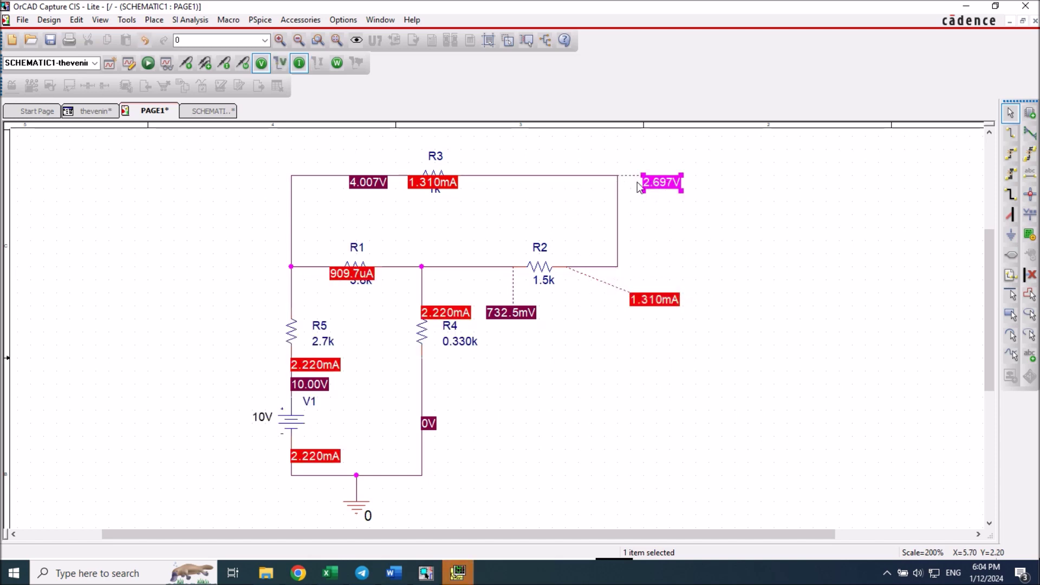
click(299, 63)
drag(662, 185, 671, 217)
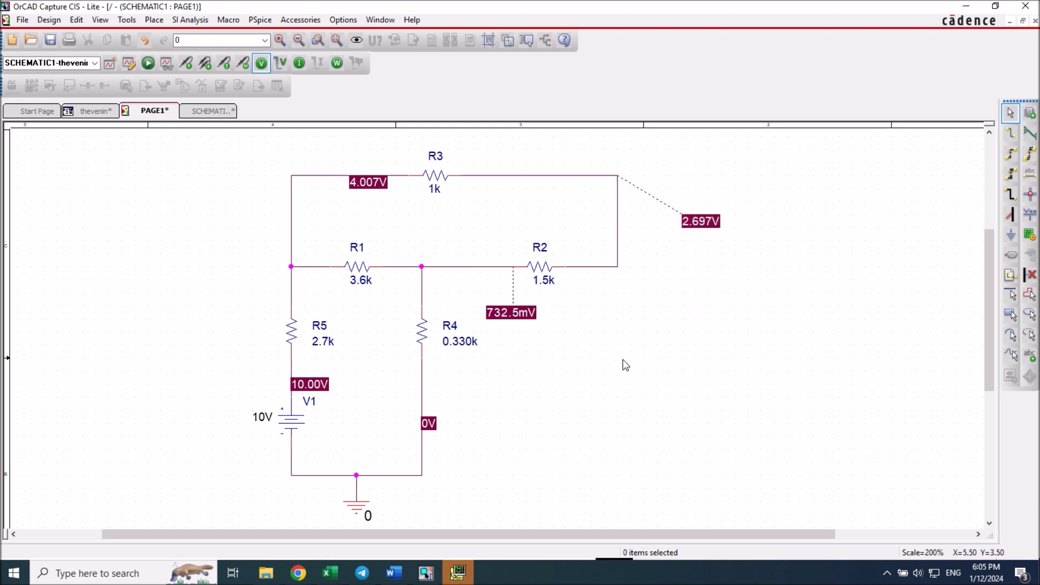
Step: Switch to the Word answers document, check the Thevenin's voltage entry in Table 1, and return to the schematic
click(394, 572)
scroll(601, 443, down, 4)
click(323, 304)
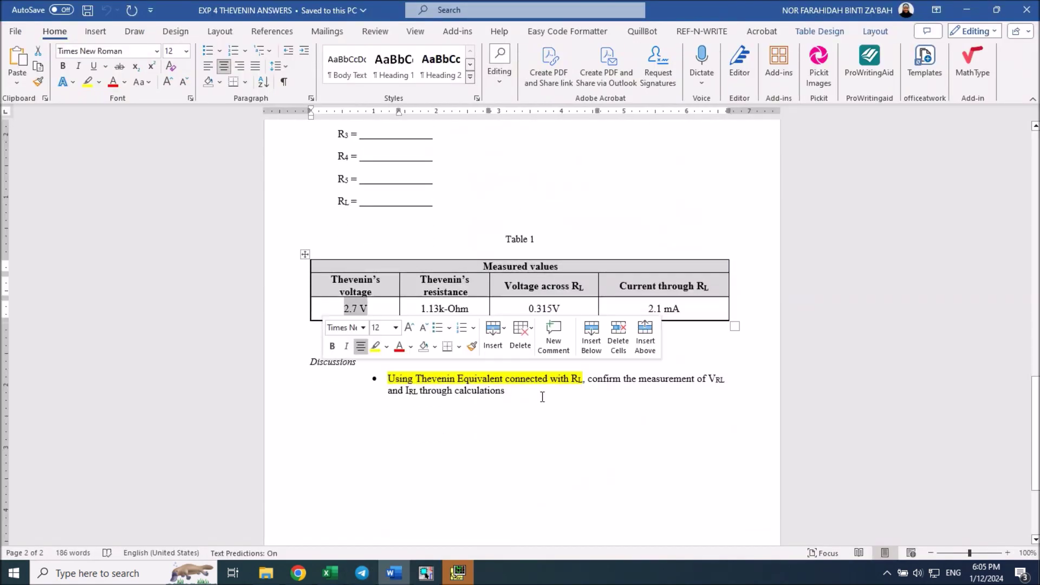
click(468, 505)
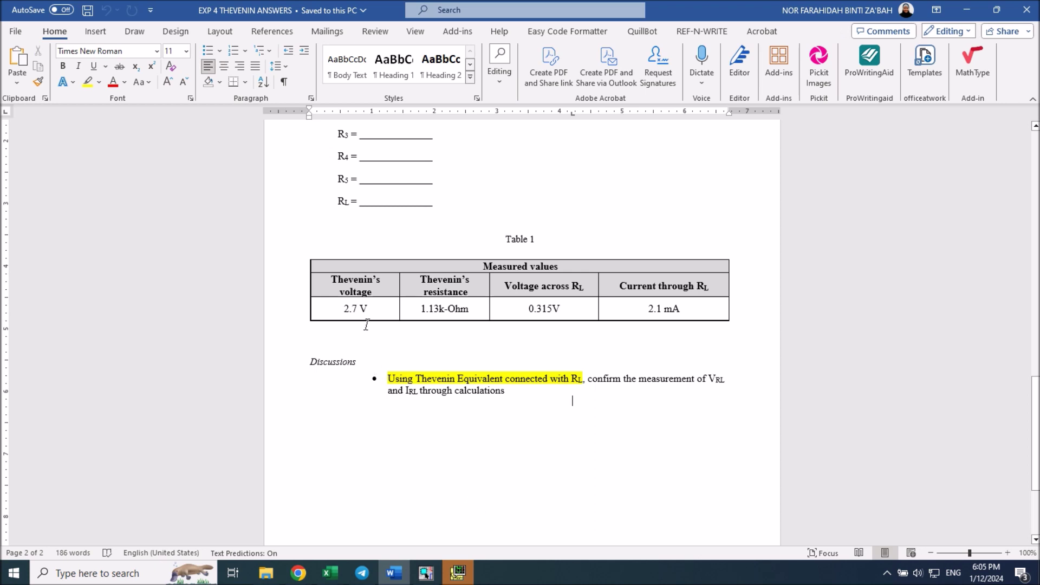
key(alt+Tab)
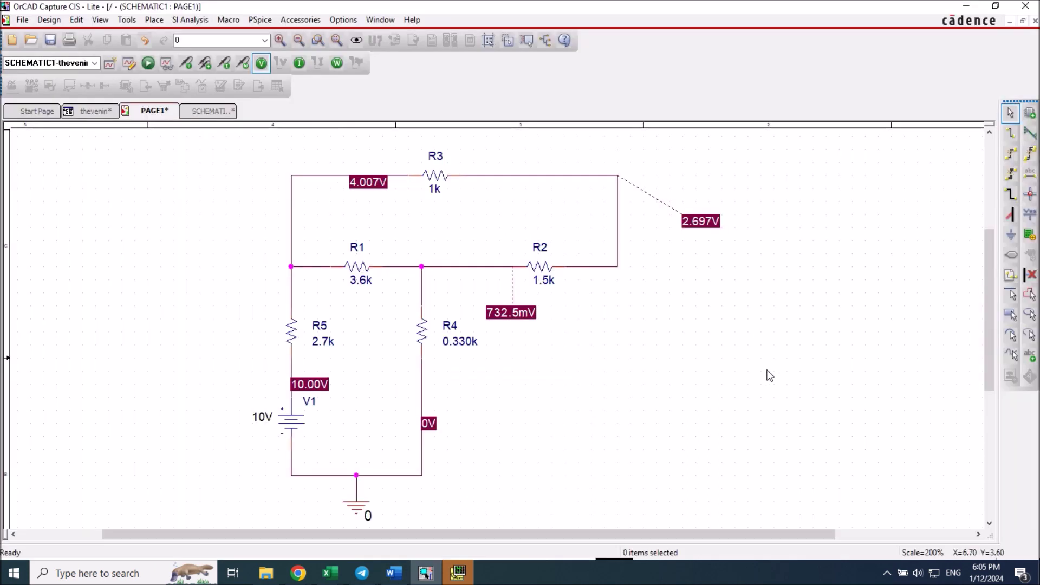
Step: Hide the bias voltage display and close the PSpice results window for thevenin2
click(261, 63)
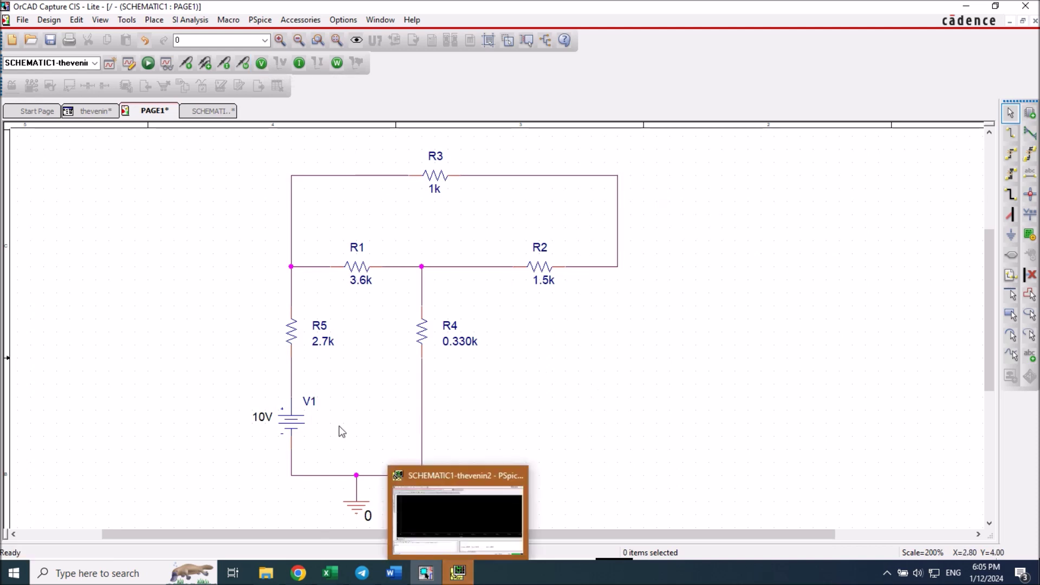
click(458, 573)
click(1027, 7)
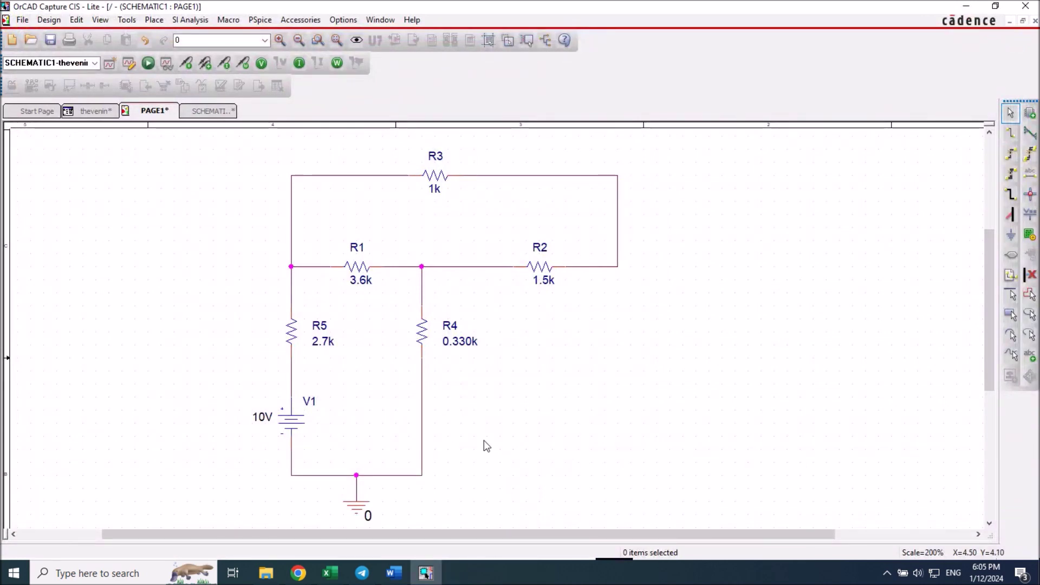
Step: Delete source V1 and close its gap with a wire from R5's lower end to the bottom wire
click(290, 428)
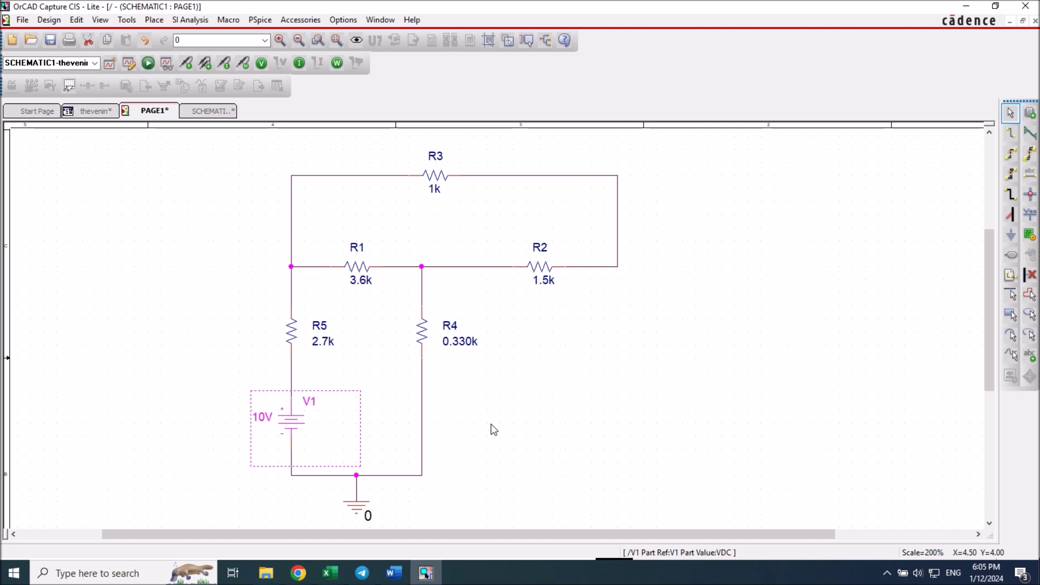
key(Delete)
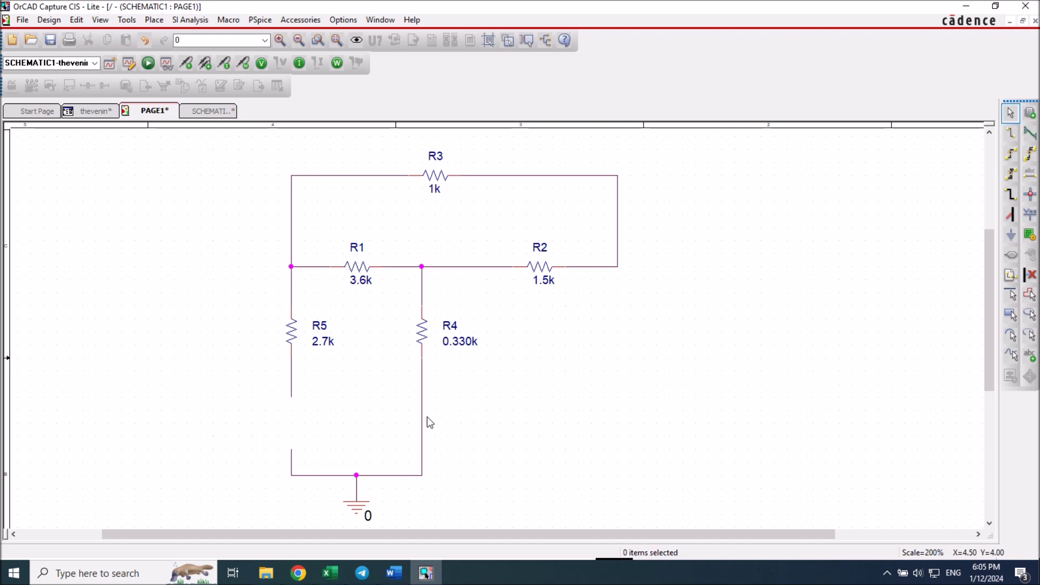
click(292, 395)
drag(293, 399, 291, 449)
click(536, 446)
Step: Place a VDC part from the SOURCE library below R2's right end and set its value to 1V
click(1030, 114)
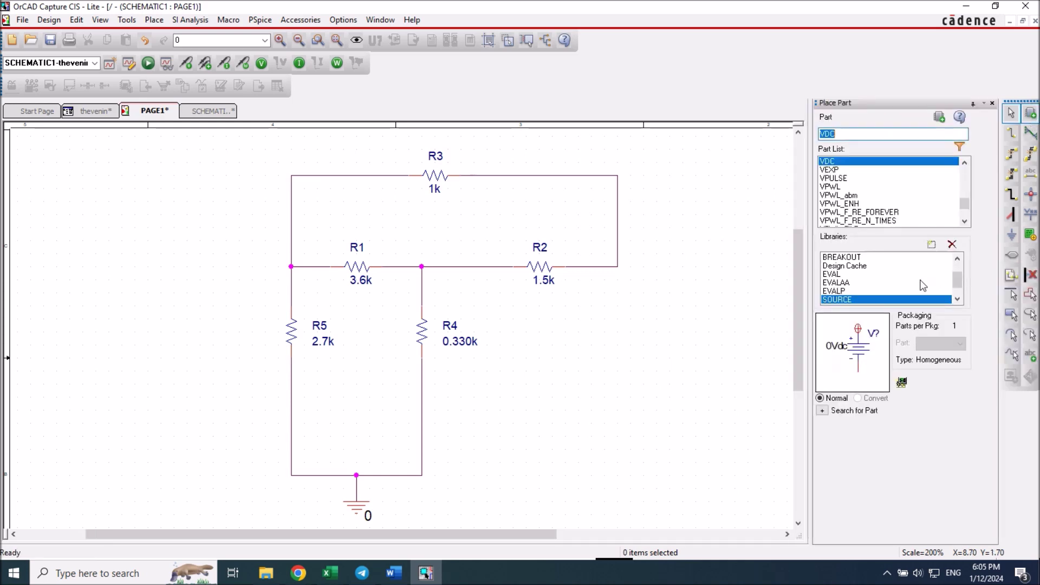
double_click(840, 161)
click(601, 352)
key(Escape)
click(592, 373)
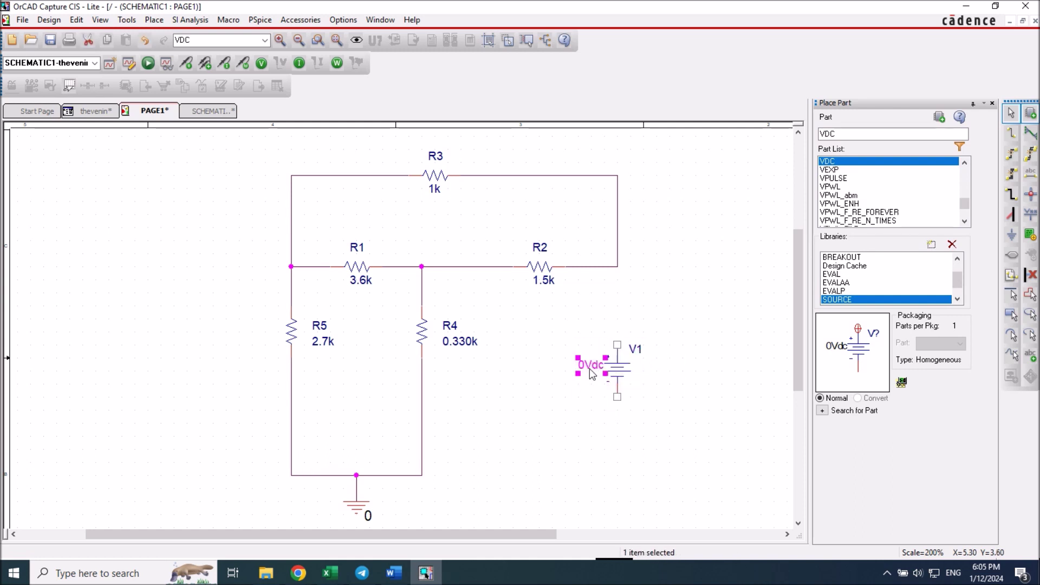
double_click(592, 366)
text(1V)
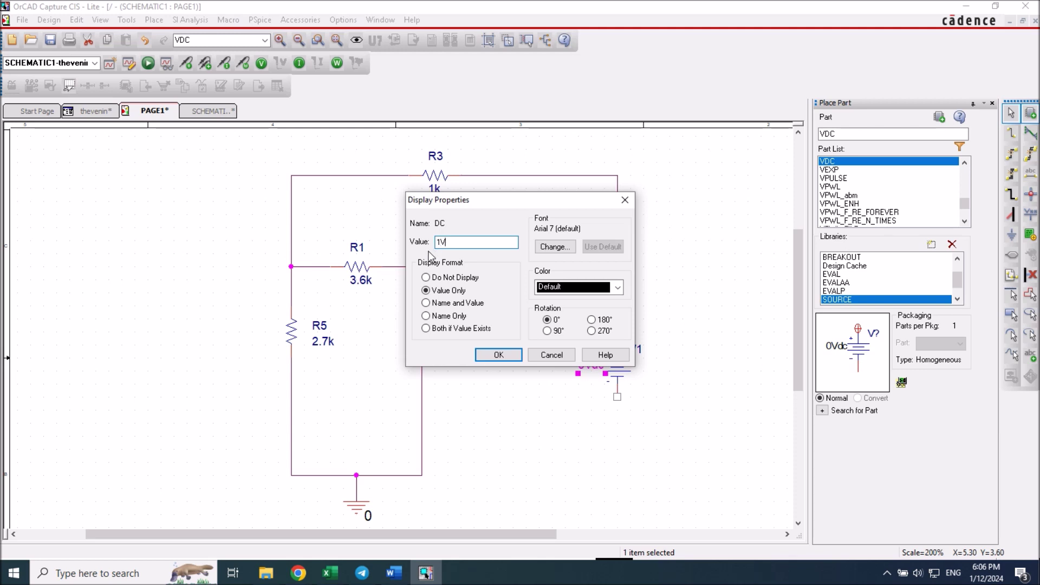
click(498, 355)
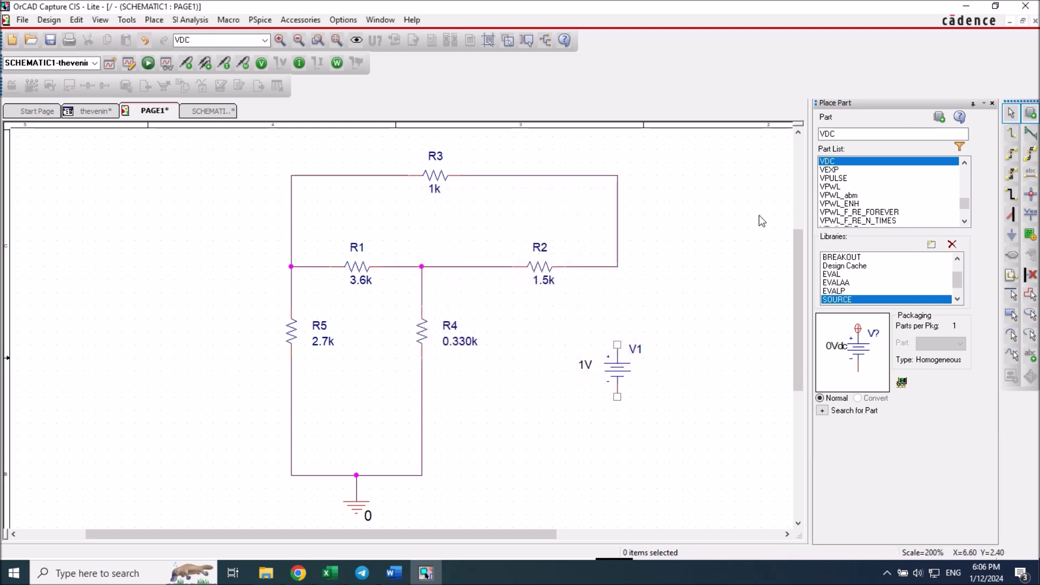
Step: Wire the 1V source's positive terminal to the R2–R3 corner and its negative terminal to R4's lower node
click(1011, 133)
click(617, 345)
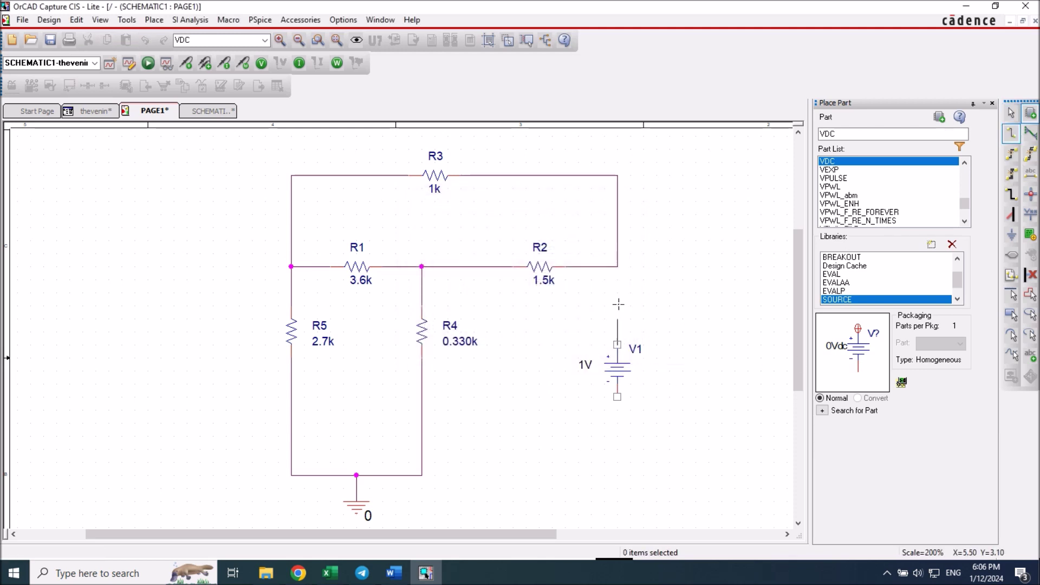
click(617, 266)
click(618, 396)
click(422, 475)
key(Escape)
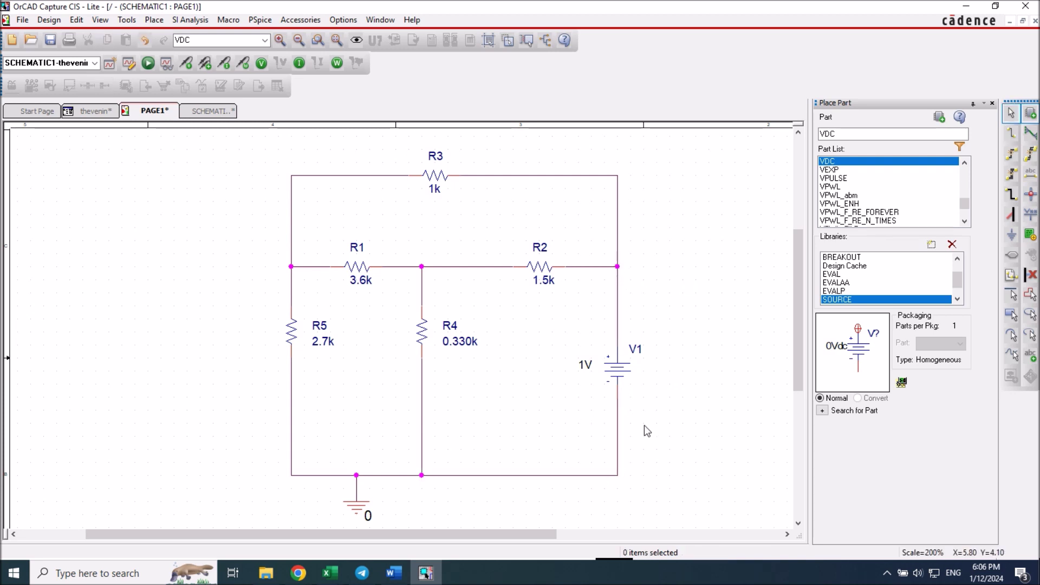
click(619, 313)
click(579, 385)
click(618, 311)
click(683, 409)
Step: Save the schematic and run the PSpice simulation with the 1V source
click(21, 19)
click(38, 76)
click(150, 62)
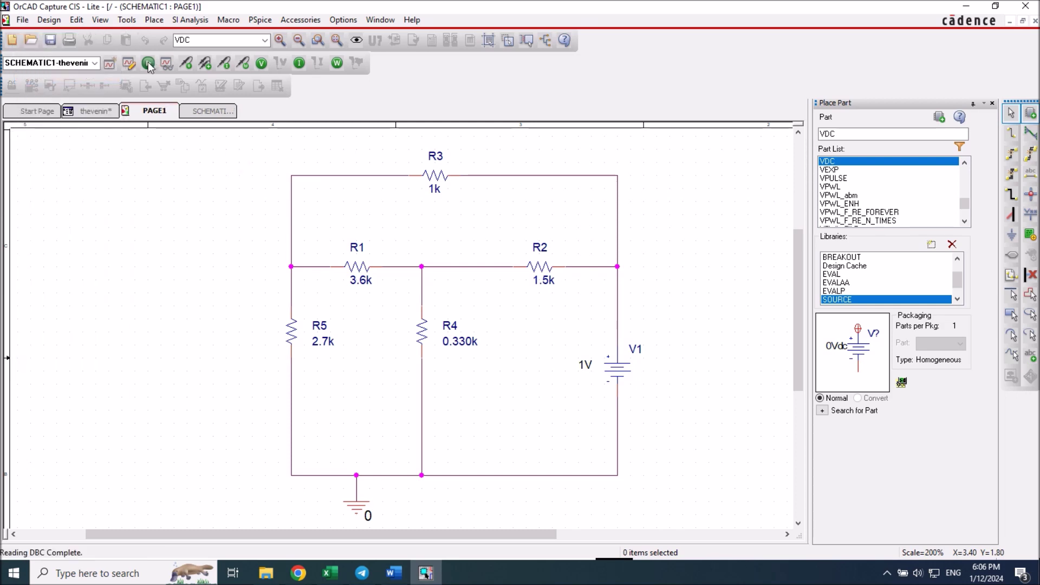
Step: Display the bias currents and move the R2 and V1 current labels clear of the circuit
click(301, 64)
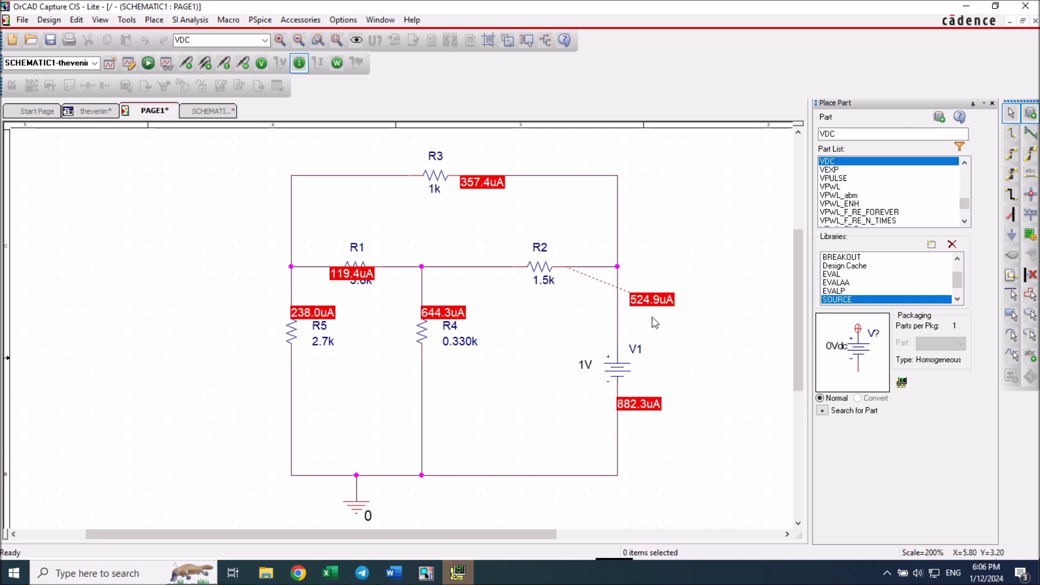
drag(652, 300, 522, 340)
drag(640, 404, 705, 418)
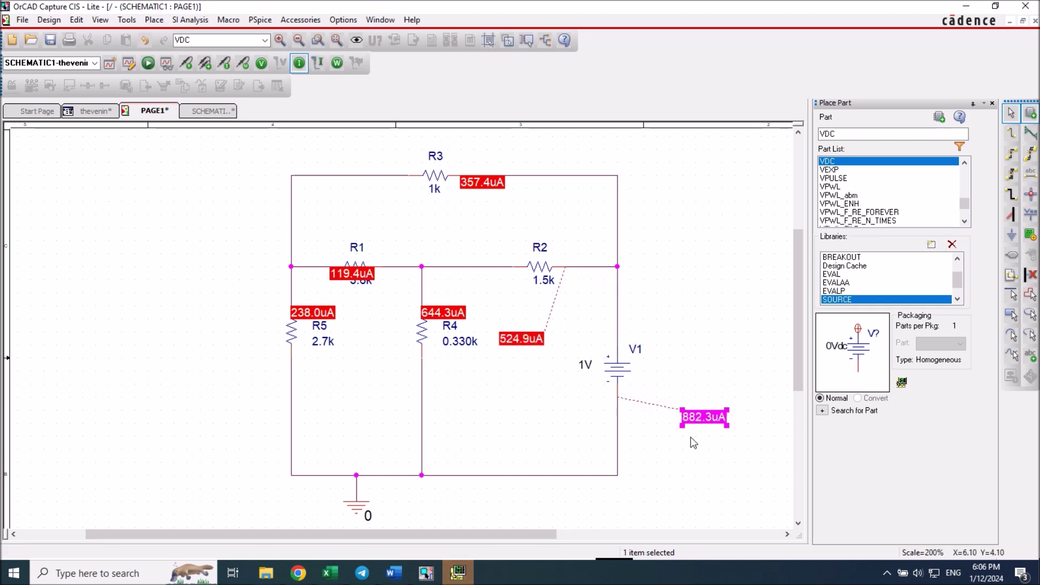
click(677, 463)
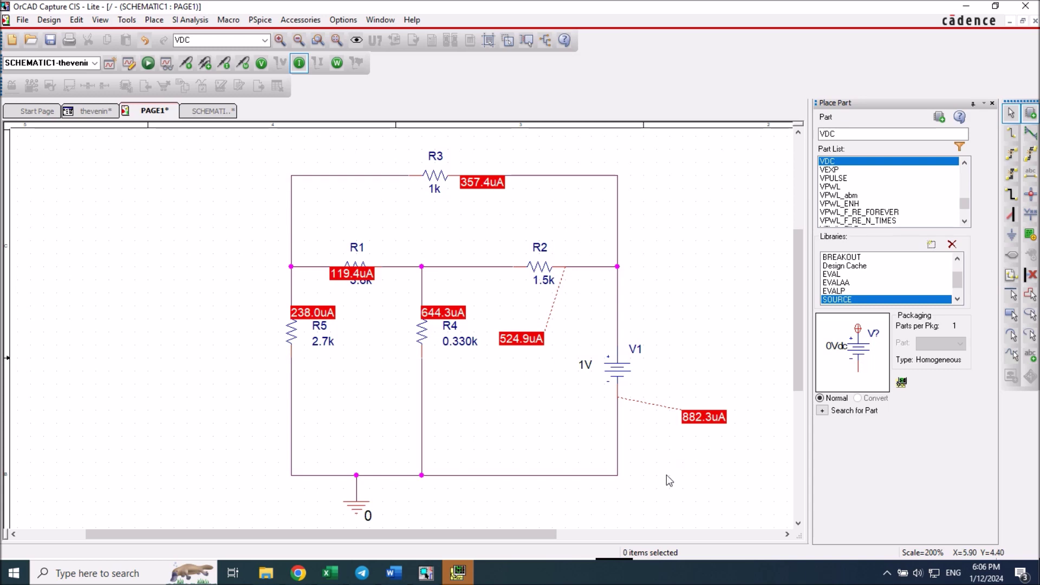
Step: Switch to the Word answers document, check the Thevenin's resistance entry in Table 1, and return to the schematic
click(394, 573)
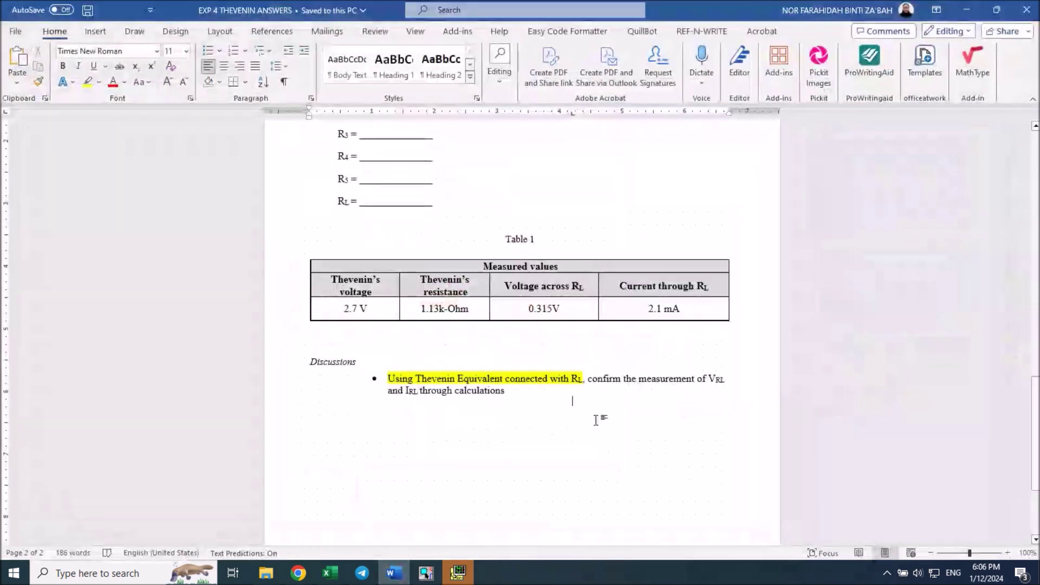
drag(421, 309, 469, 309)
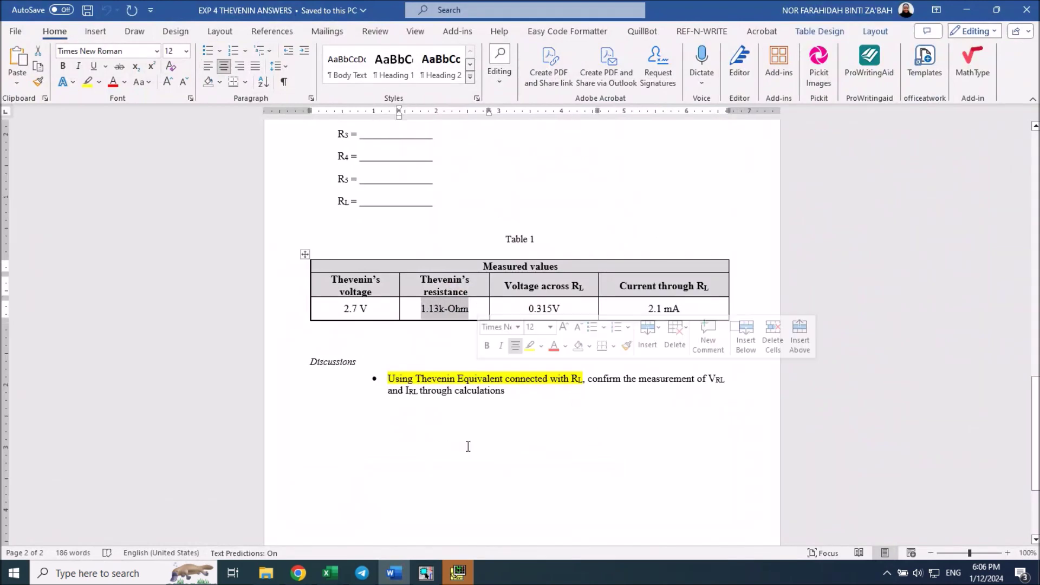
click(559, 480)
click(426, 573)
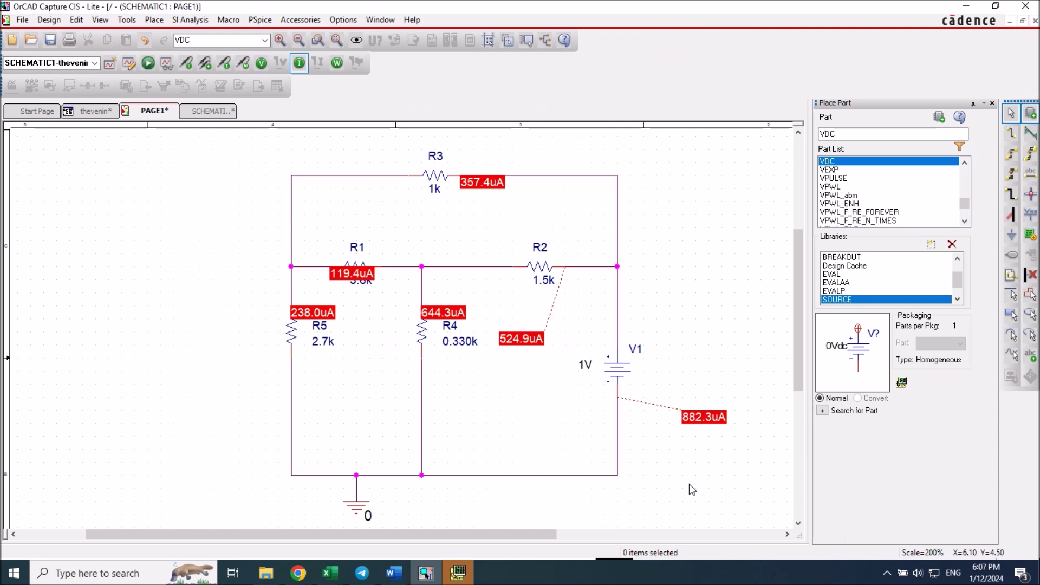
click(289, 422)
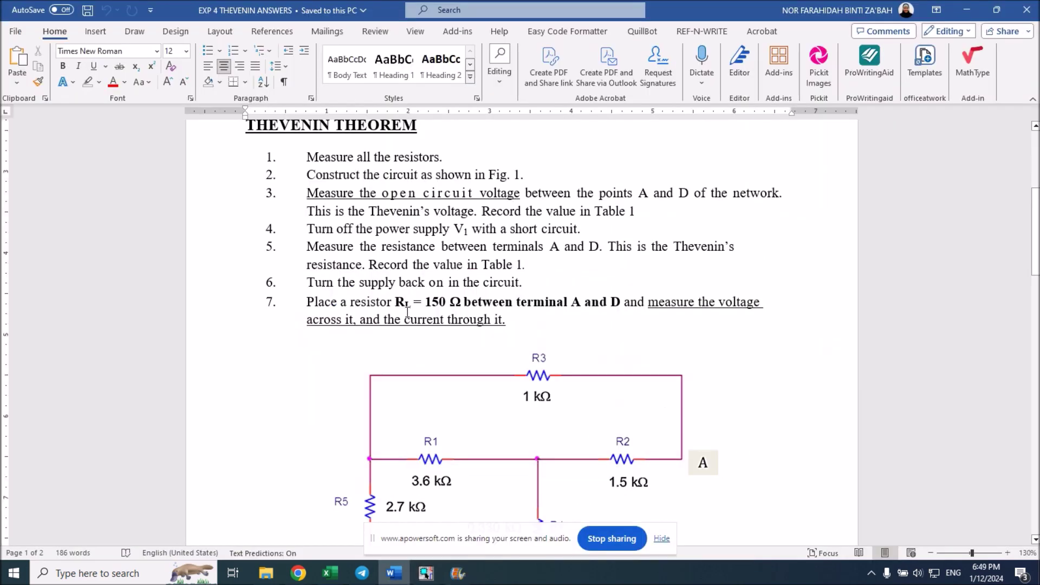
Step: Examine instructions 6 and 7 in the Word document about restoring the supply and placing load resistor RL between terminals A and D
drag(395, 302, 461, 301)
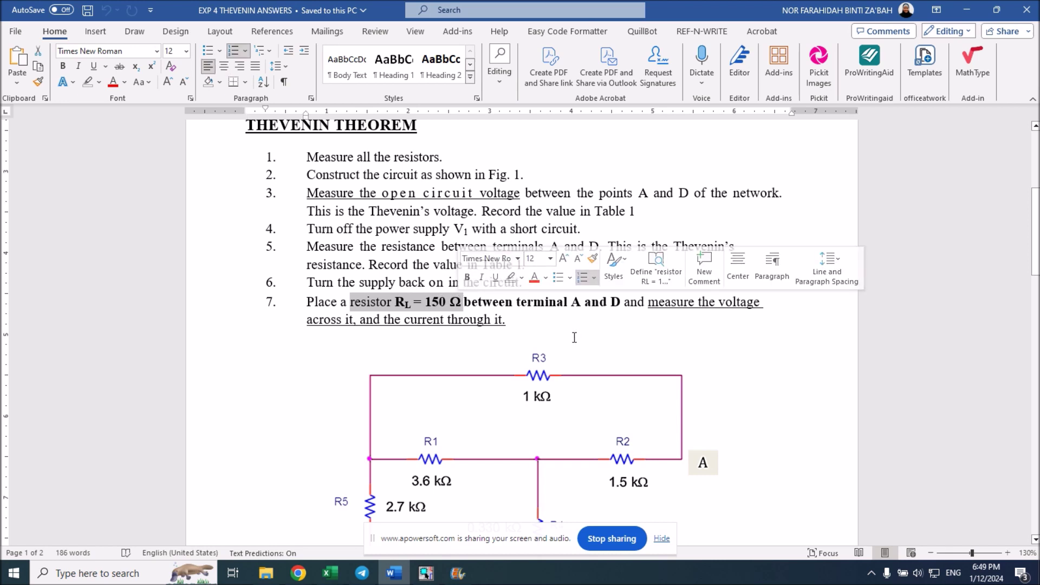
click(549, 326)
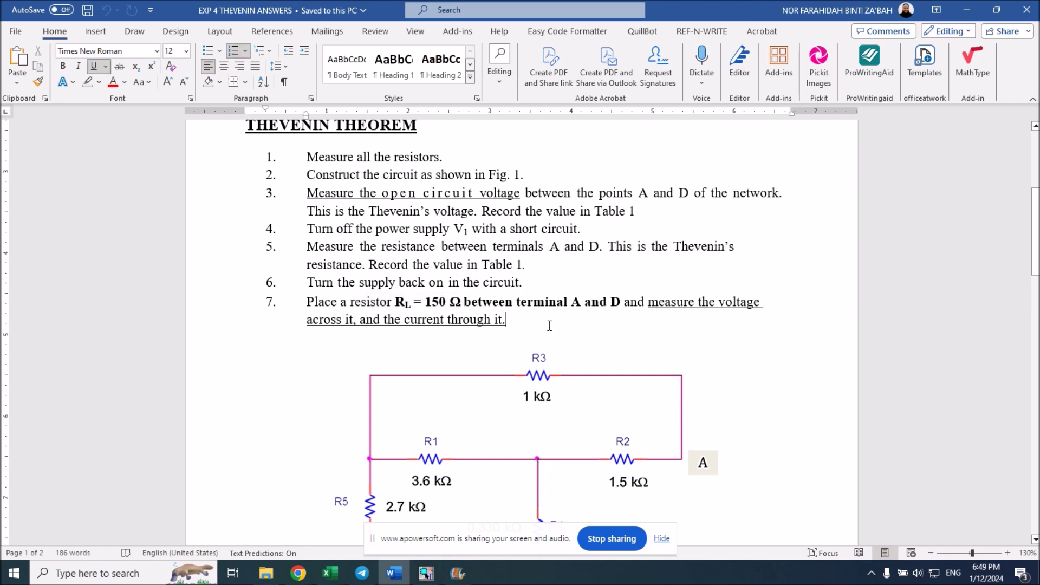
drag(309, 290, 518, 285)
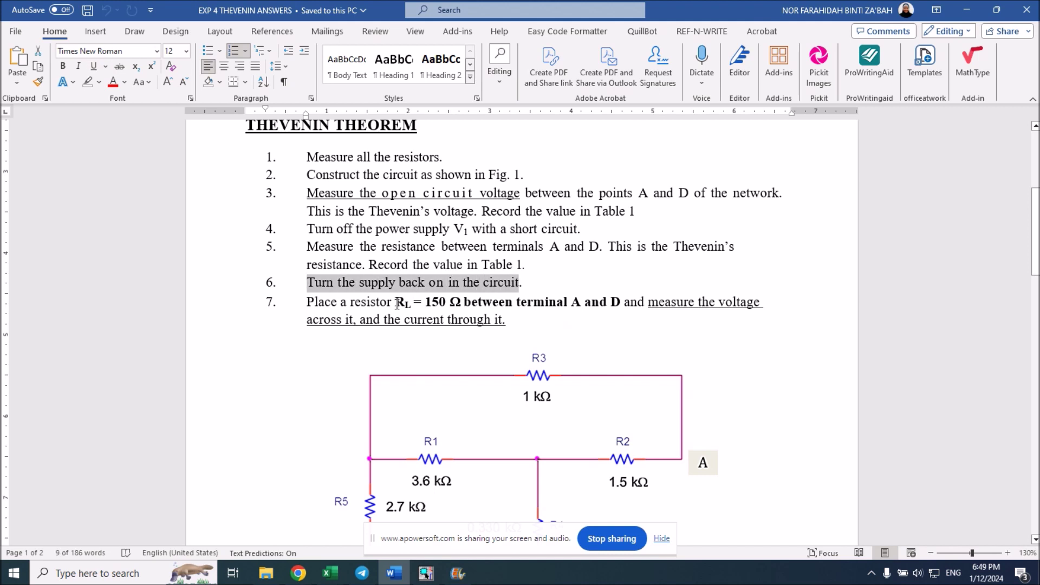
Step: Check the load resistor value in instruction 7 and the circuit diagram in Word, and switch back to the OrCAD schematic
drag(395, 302, 449, 302)
scroll(600, 355, down, 3)
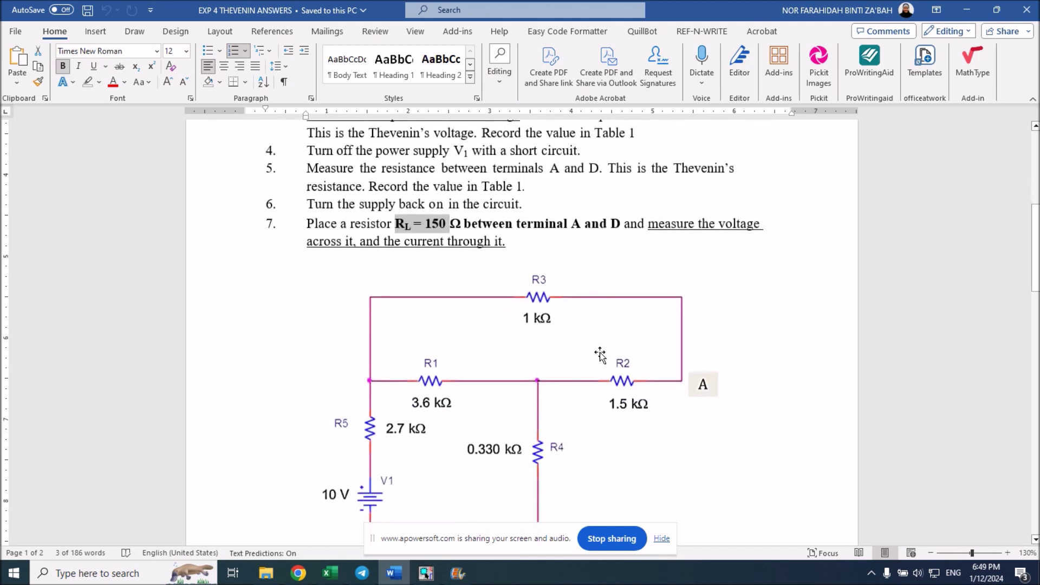
click(662, 539)
click(427, 576)
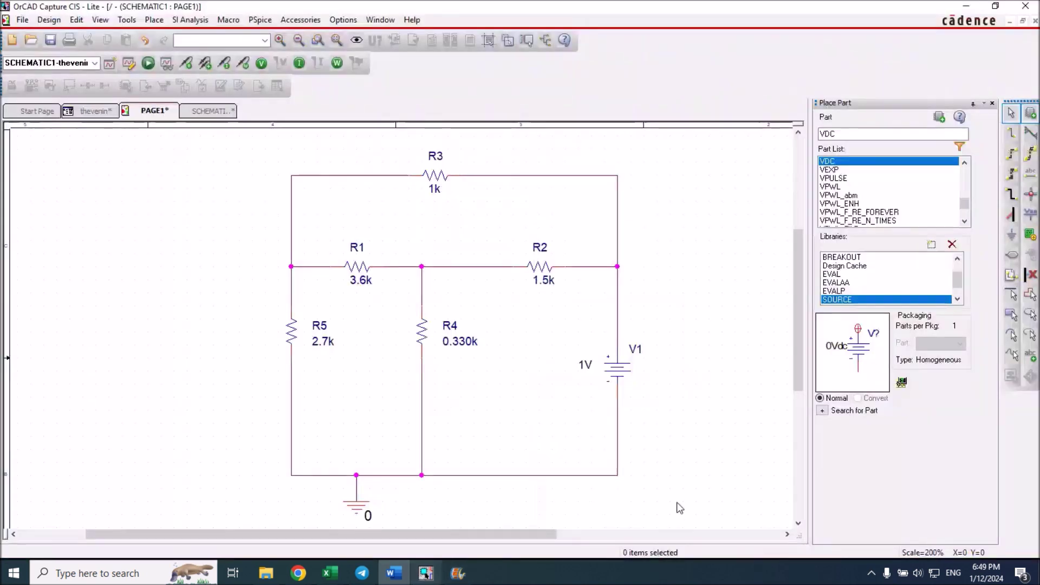
Step: Delete the 1V source with its leftover wires to ground, and the wire below R5
key(Delete)
click(617, 440)
key(Delete)
click(594, 475)
key(Delete)
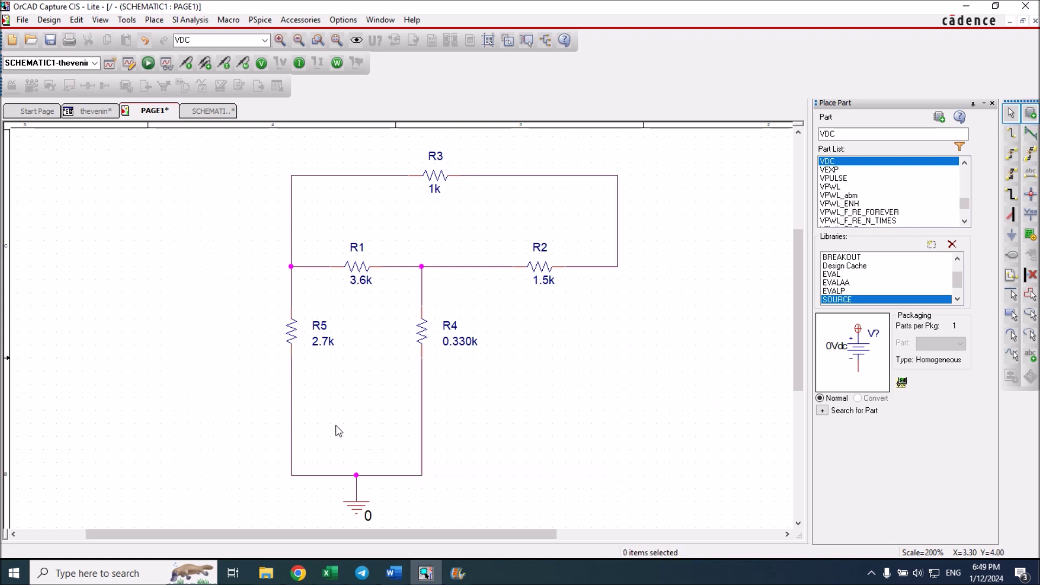
click(291, 404)
key(Delete)
Step: Place a VDC source in the gap below R5 and set its value to 10V
double_click(834, 161)
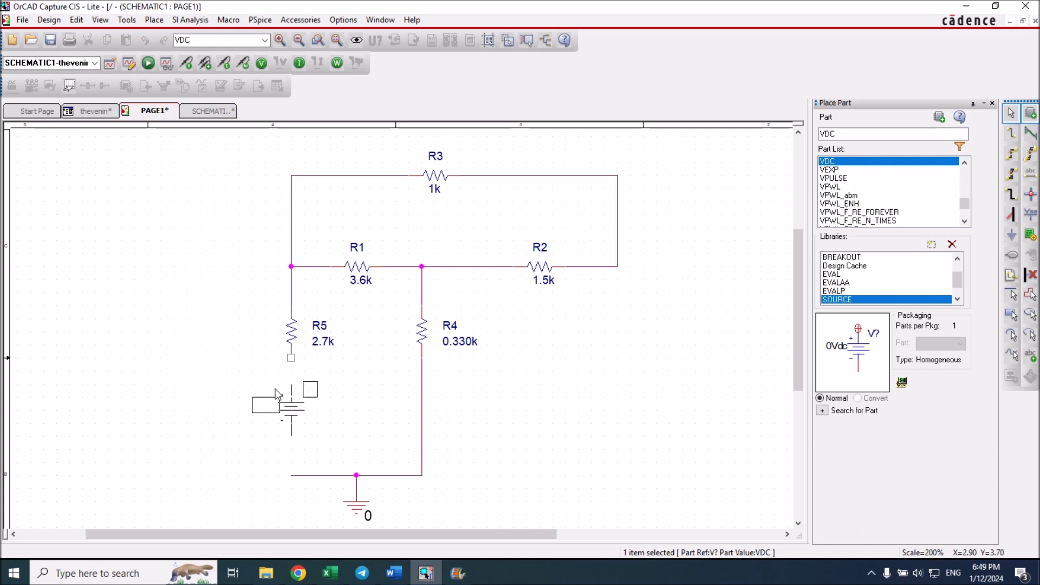
click(273, 414)
key(Escape)
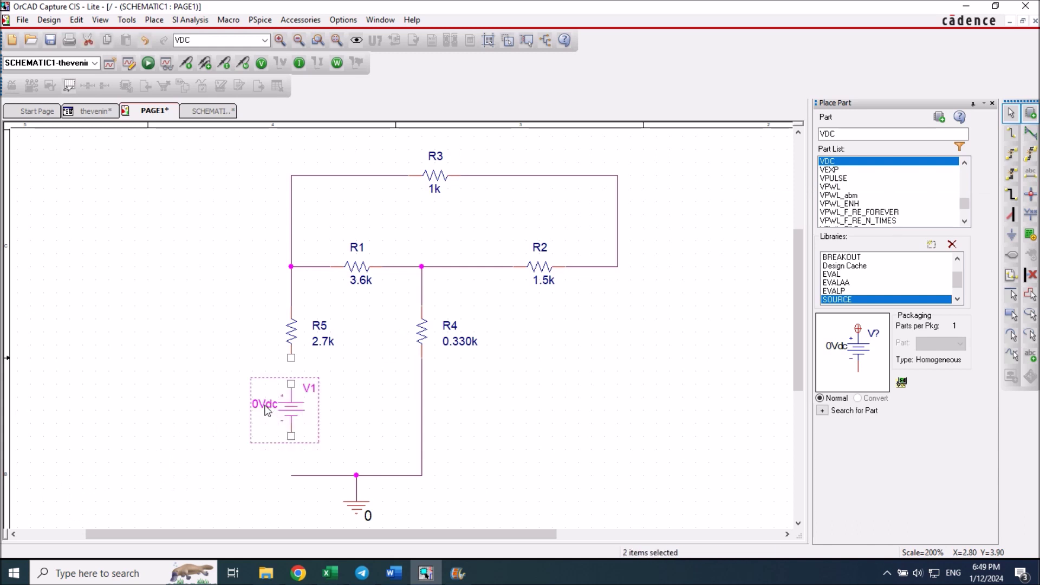
double_click(265, 405)
text(10V)
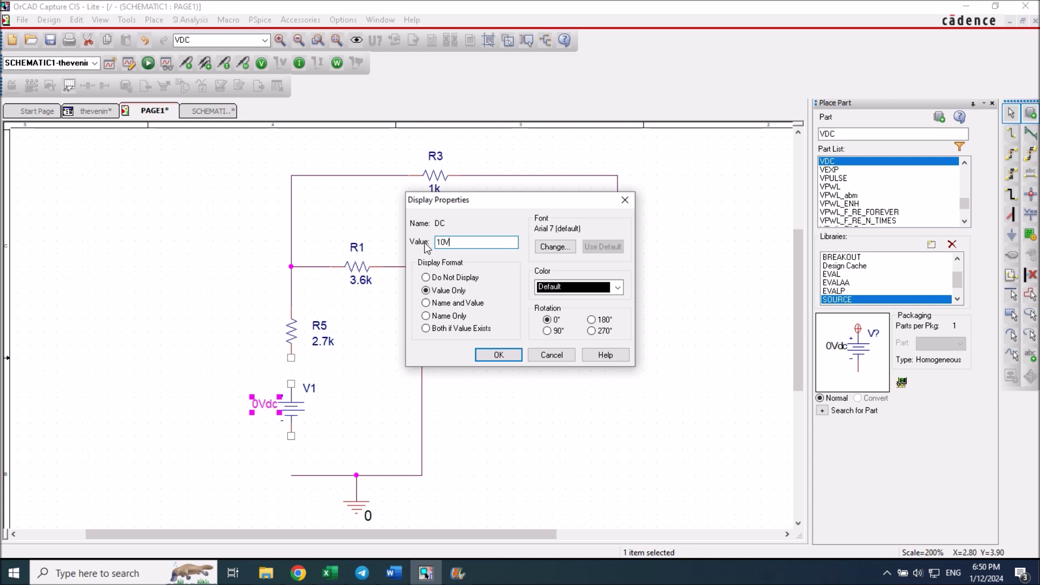
click(488, 355)
Step: Wire the 10V source between the lower end of R5 and the ground line
click(1012, 133)
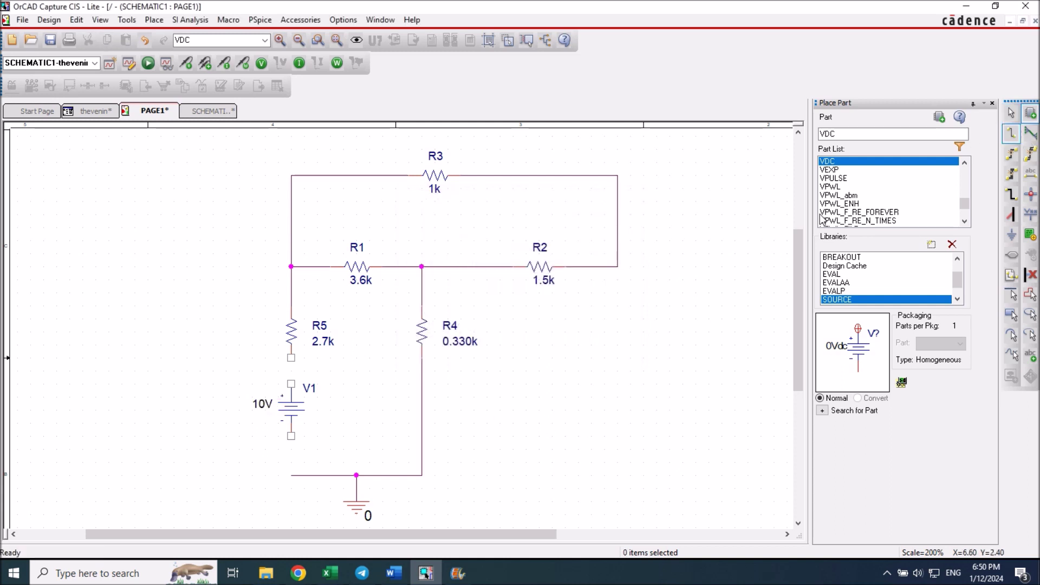
click(291, 357)
click(291, 383)
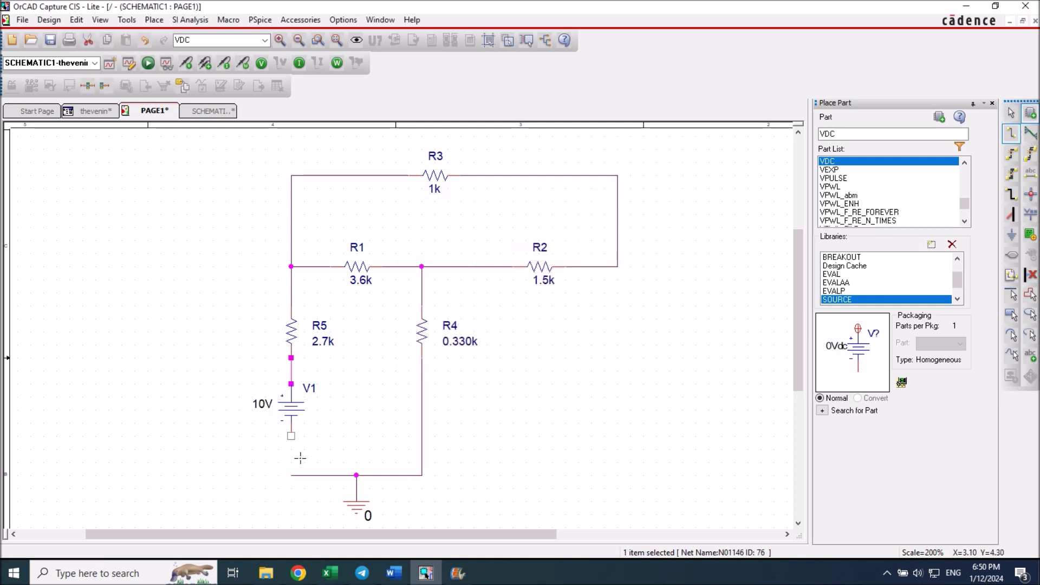
click(291, 475)
key(Escape)
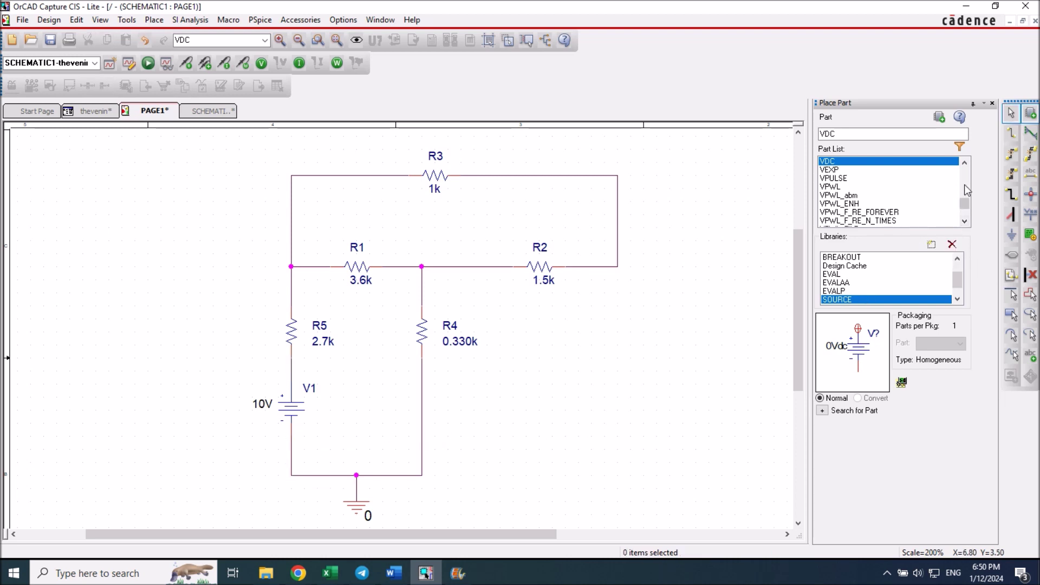
Step: Place a vertical resistor R from the ANALOG library below the open node at R2 and R3
scroll(943, 271, up, 2)
click(900, 266)
drag(968, 177, 967, 196)
double_click(835, 204)
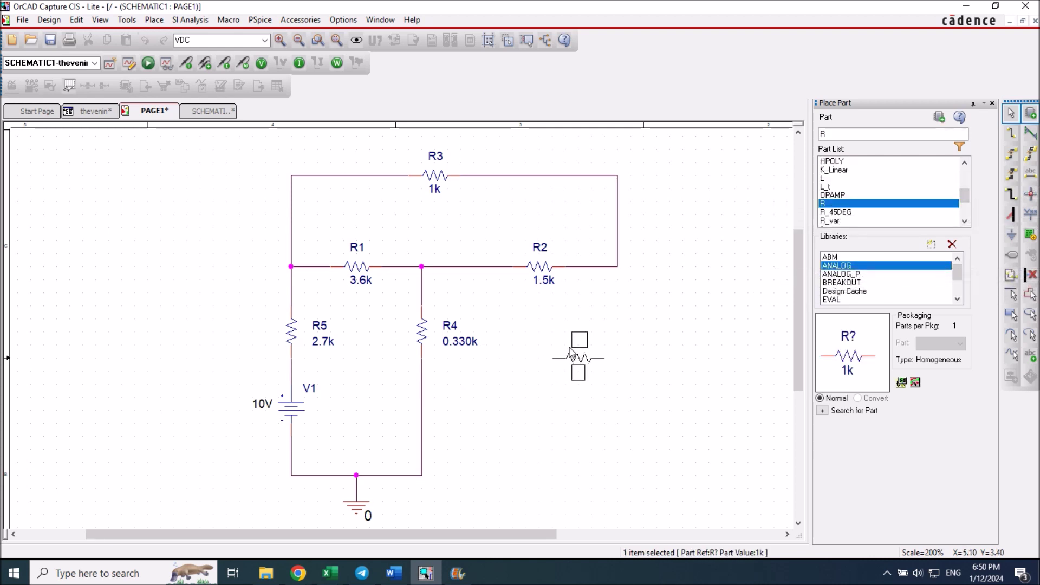
key(r)
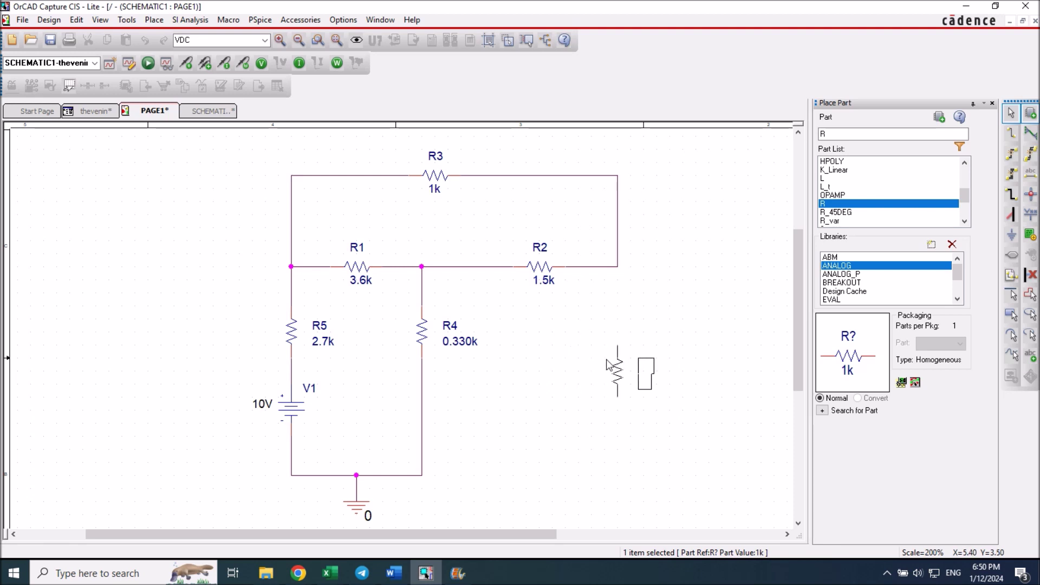
Step: Wire the new vertical resistor between the R2–R3 node and the ground line at the lower end of R4
key(w)
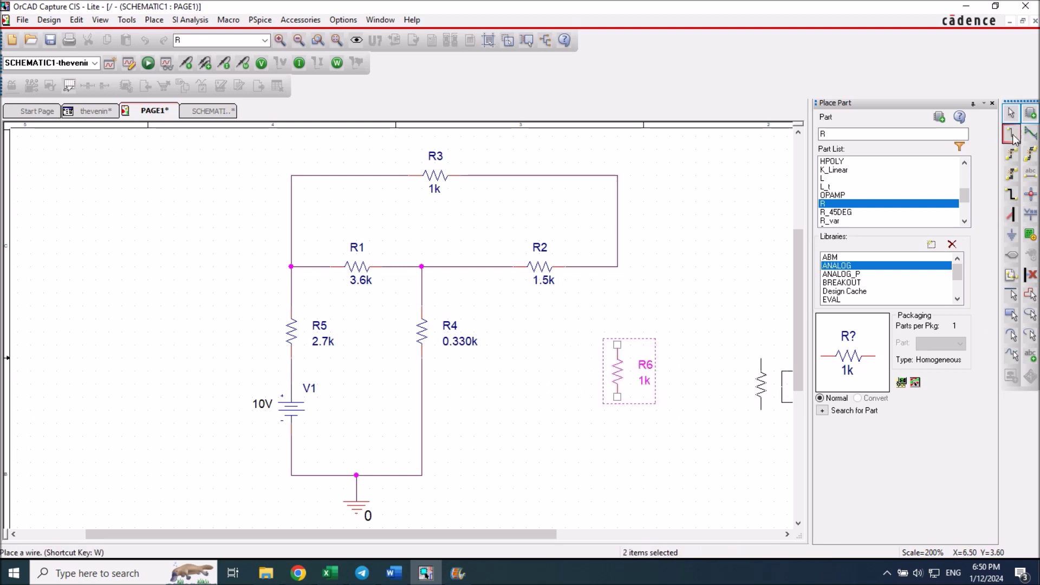
click(617, 344)
click(617, 266)
click(618, 397)
click(421, 475)
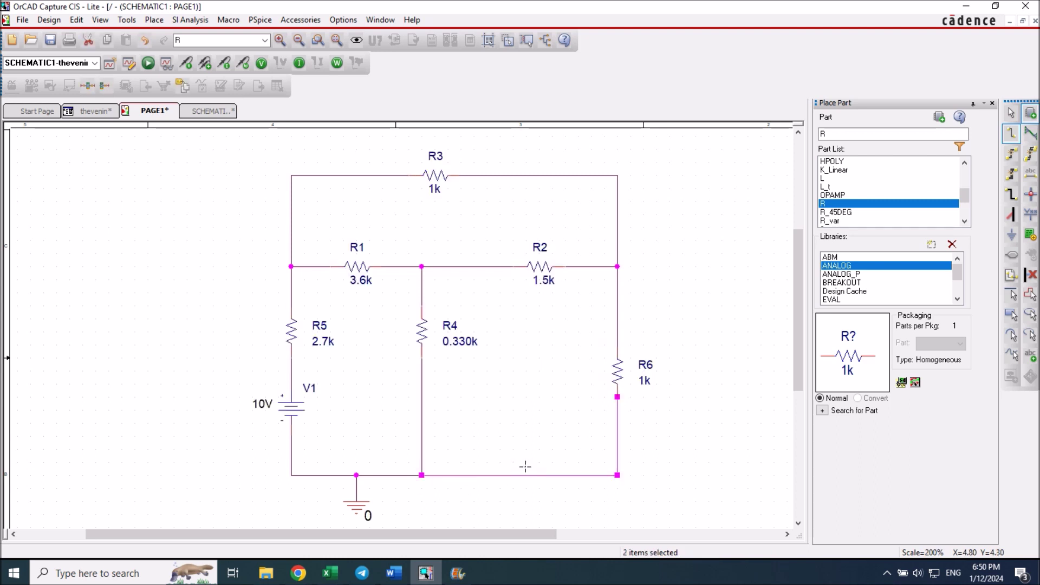
key(Escape)
Step: Rename the new load resistor to RL and set its value to 150
double_click(646, 365)
click(460, 242)
key(BackSpace)
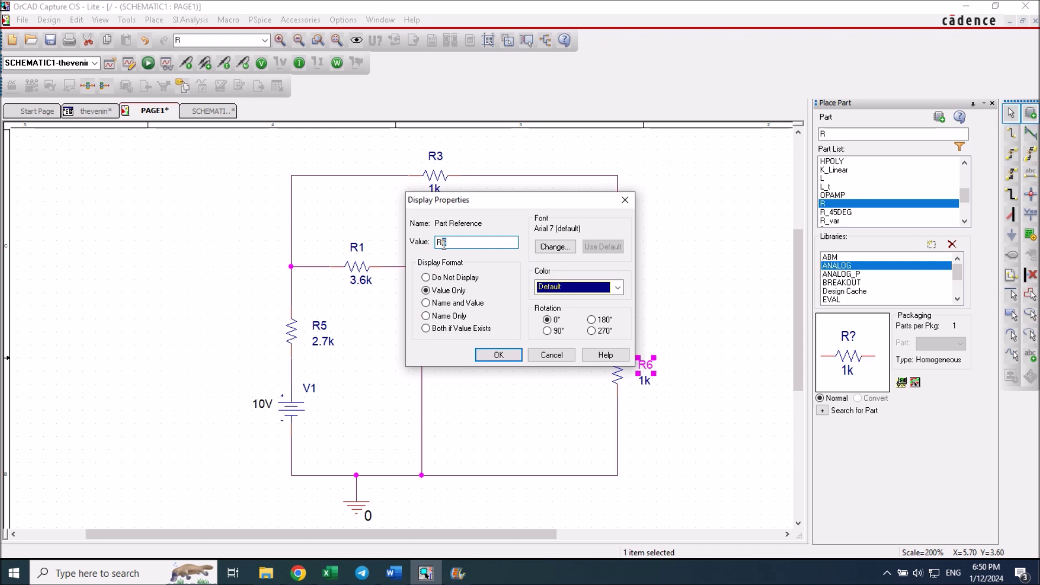
text(L)
click(484, 355)
double_click(645, 380)
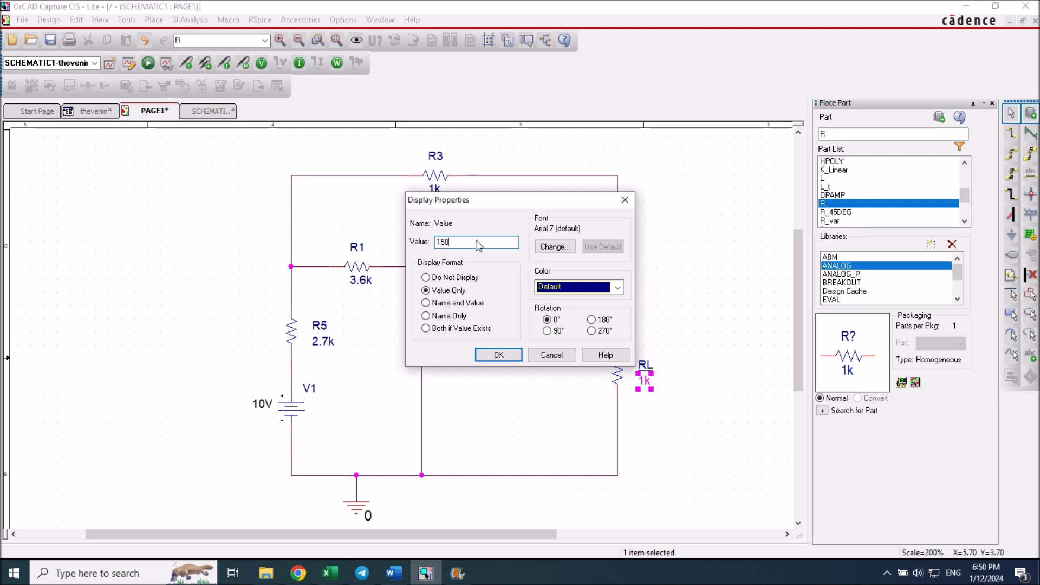
click(498, 355)
click(681, 439)
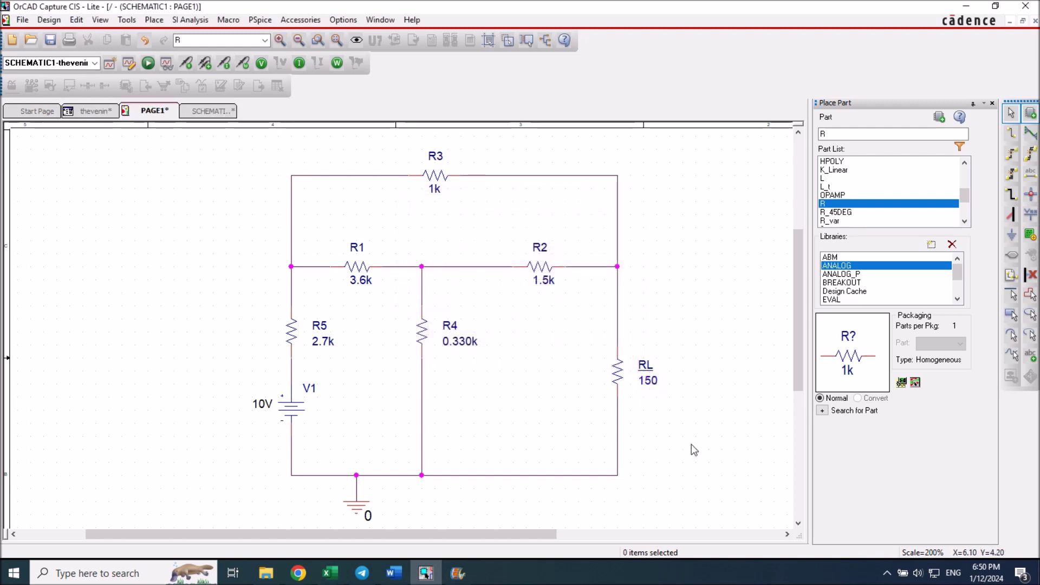
Step: Save the schematic and run the PSpice simulation with the 10V source and load resistor
click(52, 41)
click(148, 64)
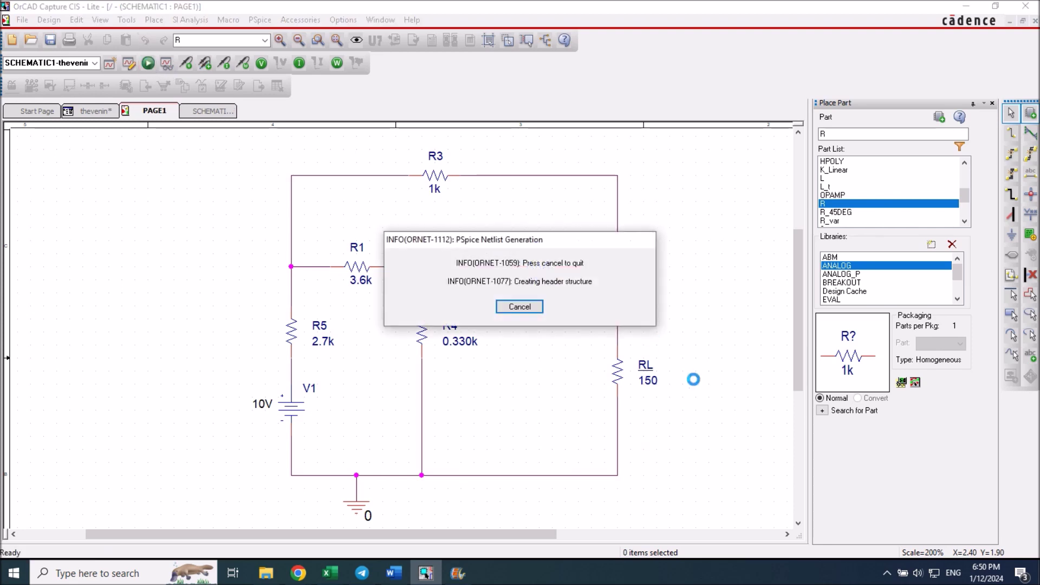
Step: Display the bias currents and voltages, and move RL's current and voltage labels clear of the circuit
click(299, 63)
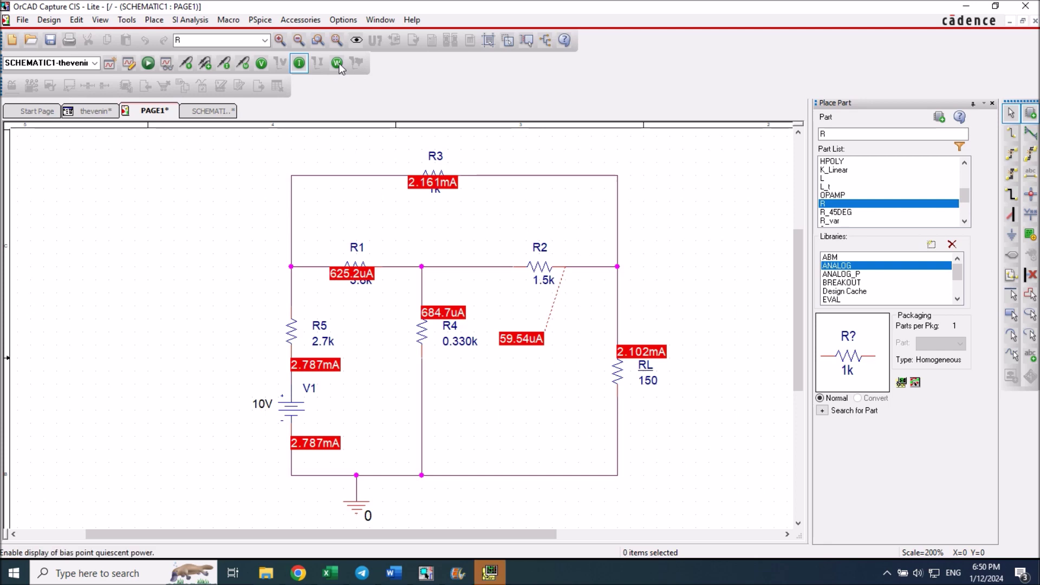
drag(659, 343, 724, 335)
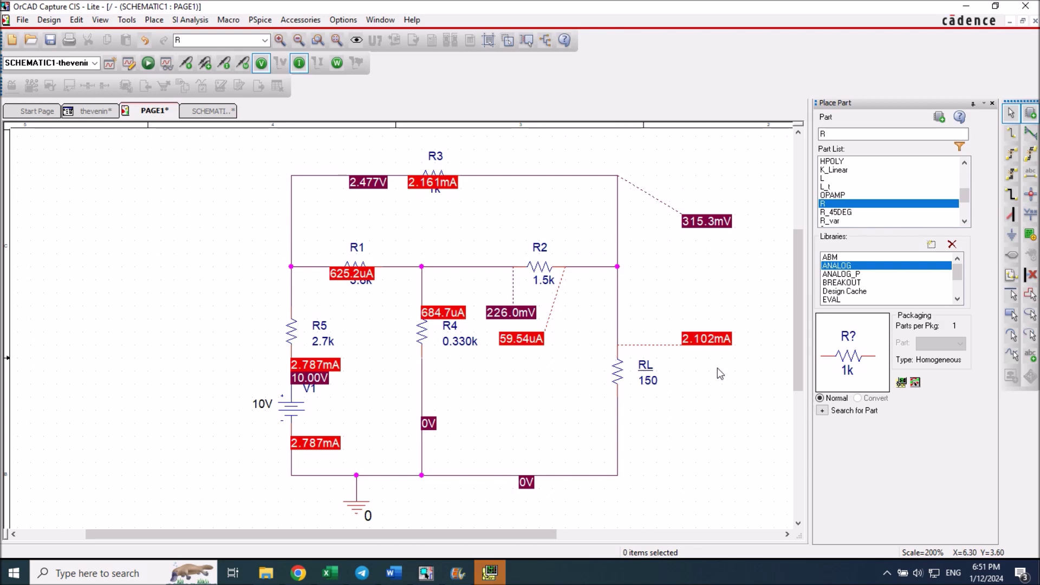
click(687, 223)
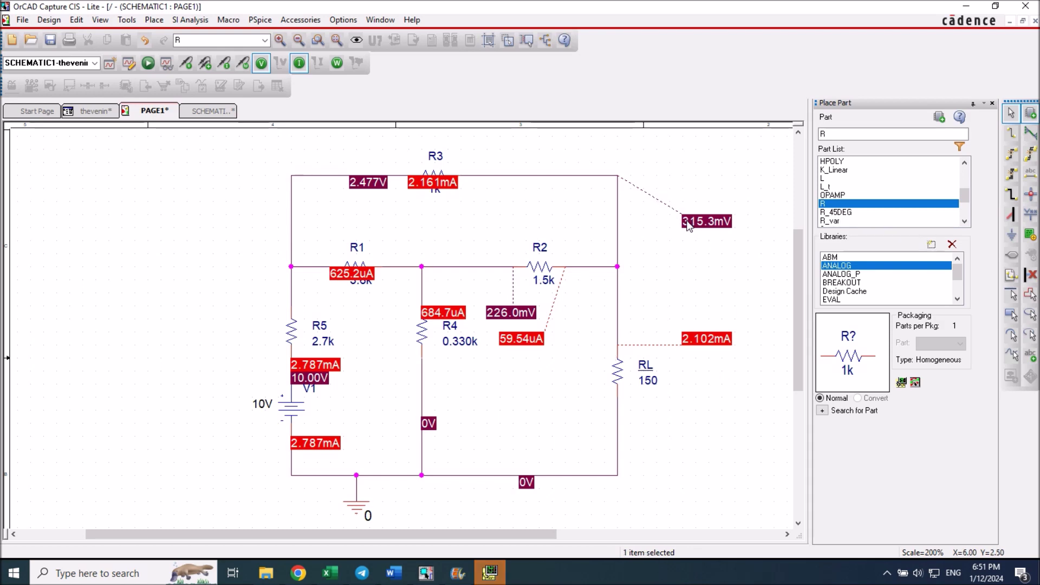
click(638, 203)
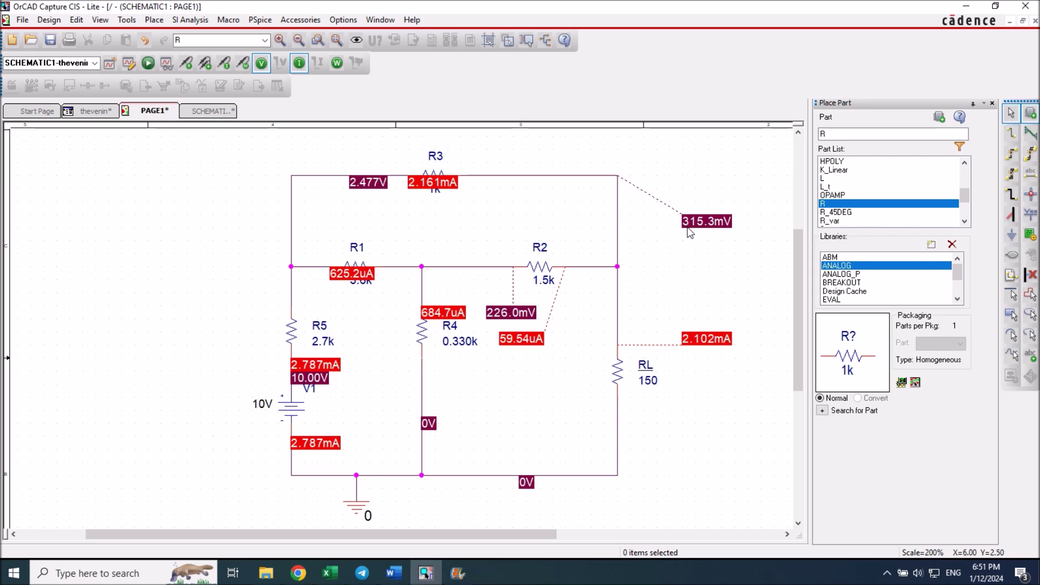
mouse_move(707, 227)
mouse_down()
mouse_move(748, 227)
mouse_move(696, 227)
mouse_up()
click(661, 287)
Step: Switch to the Word answers document, check the RL voltage and current entries in Table 1, and return to the schematic
click(394, 573)
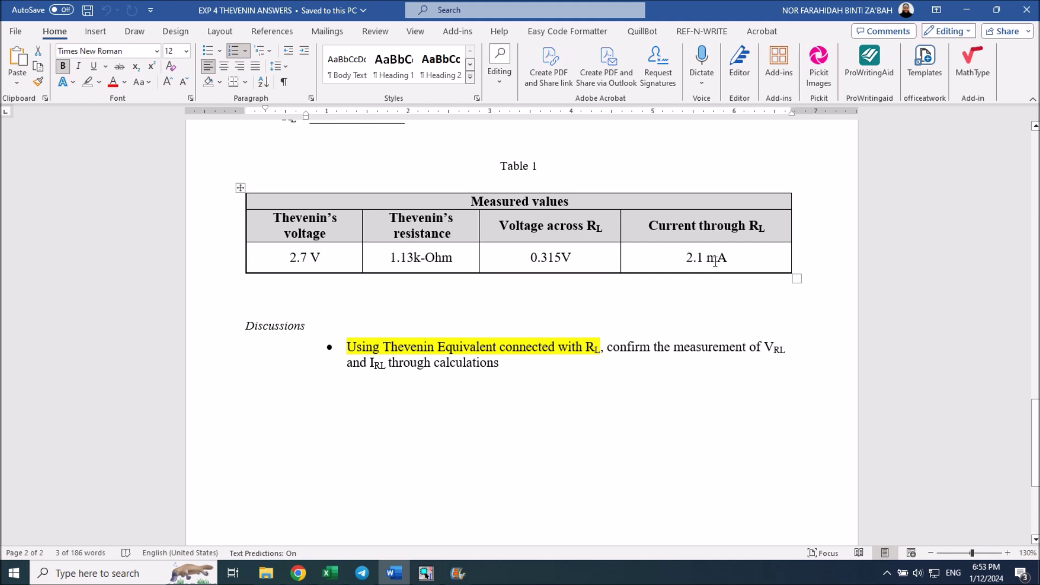
key(alt+Tab)
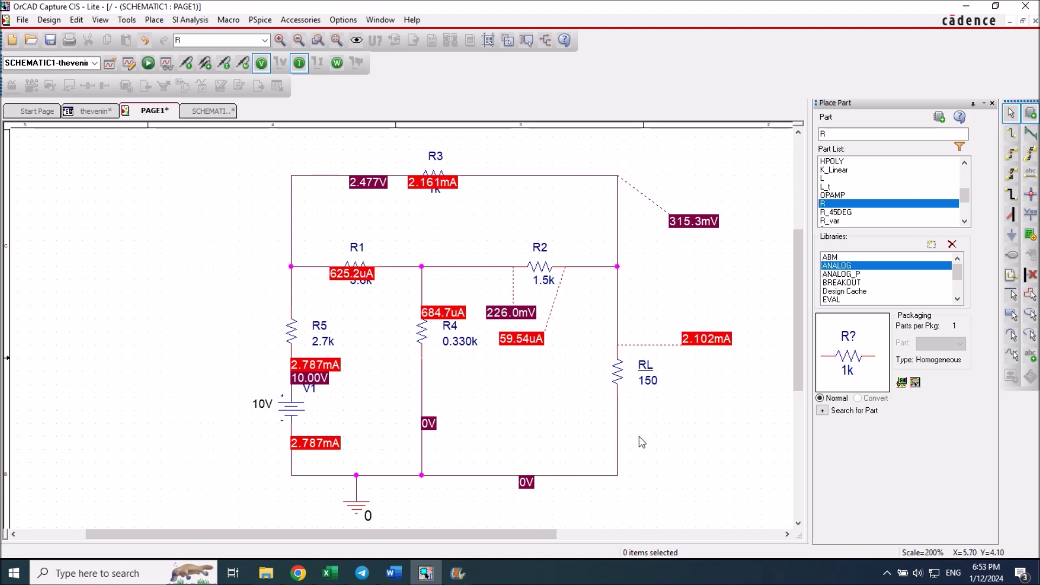
Step: Turn off the bias current and bias voltage displays on the schematic
scroll(642, 435, down, 3)
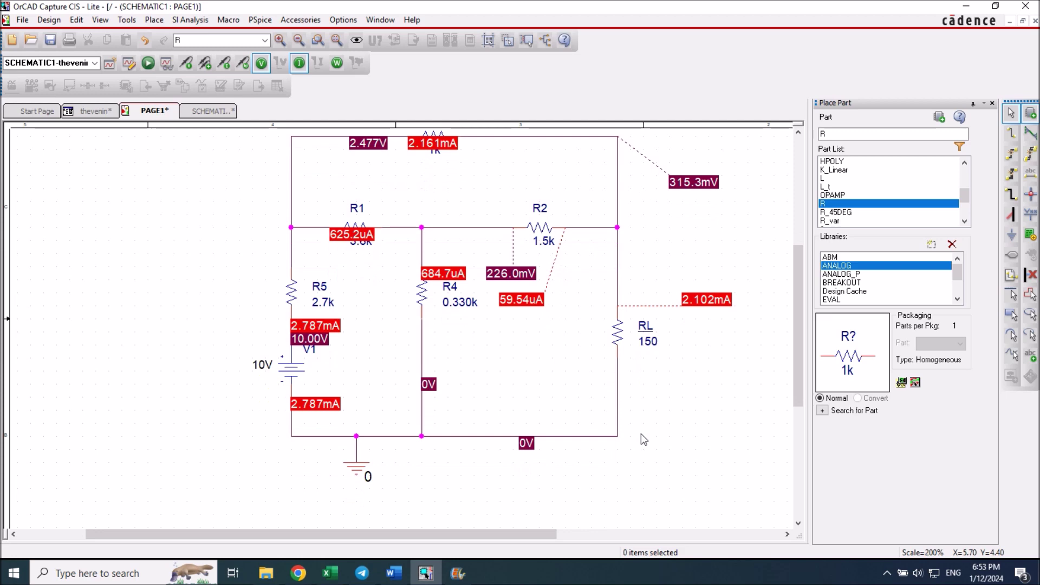
scroll(642, 434, down, 1)
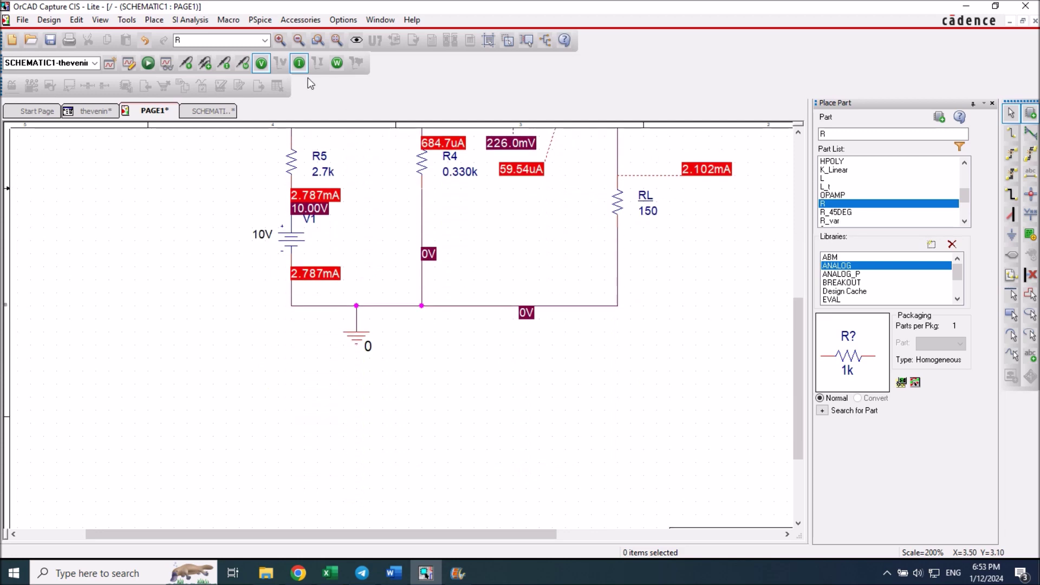
click(299, 63)
click(262, 63)
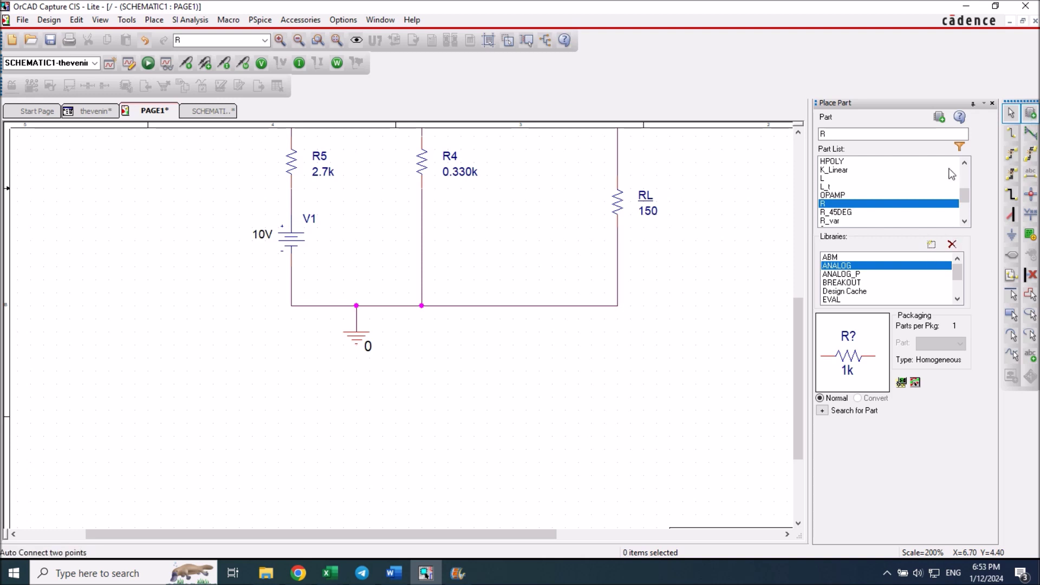
Step: Place a horizontal resistor R in the empty area below the circuit and rename it RTH
scroll(483, 312, down, 3)
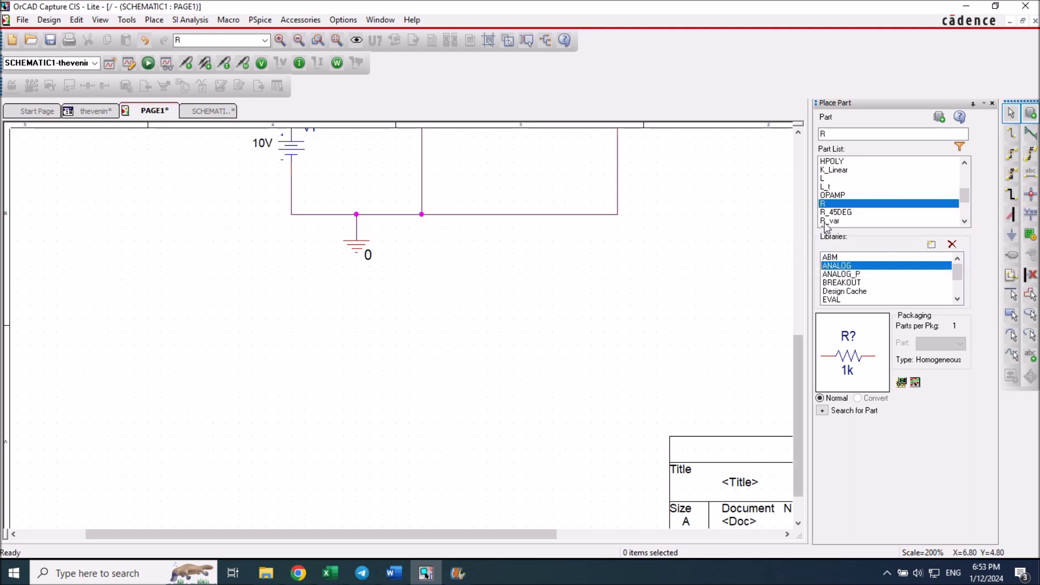
double_click(833, 204)
click(364, 339)
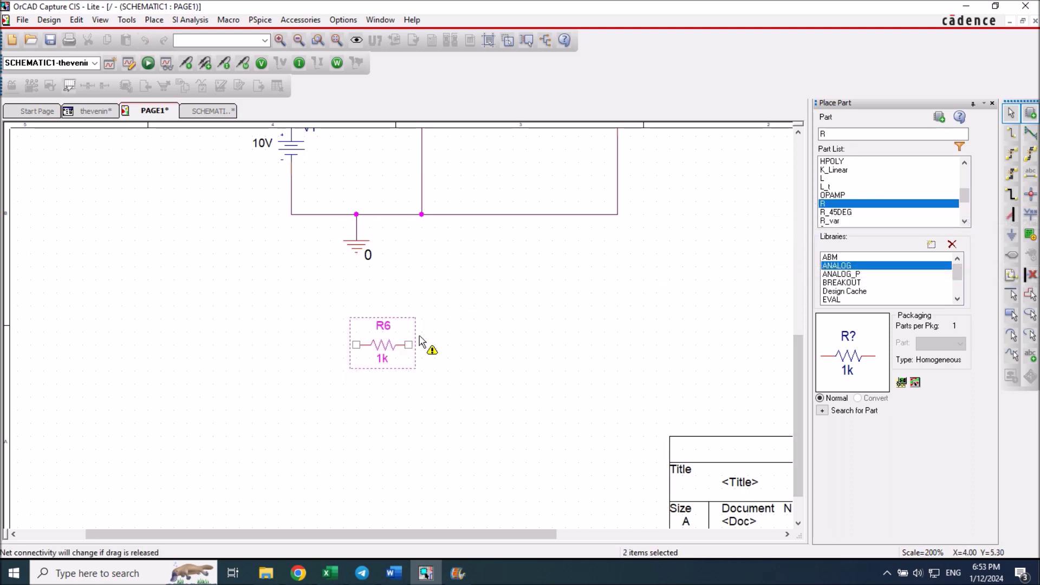
key(Escape)
click(385, 328)
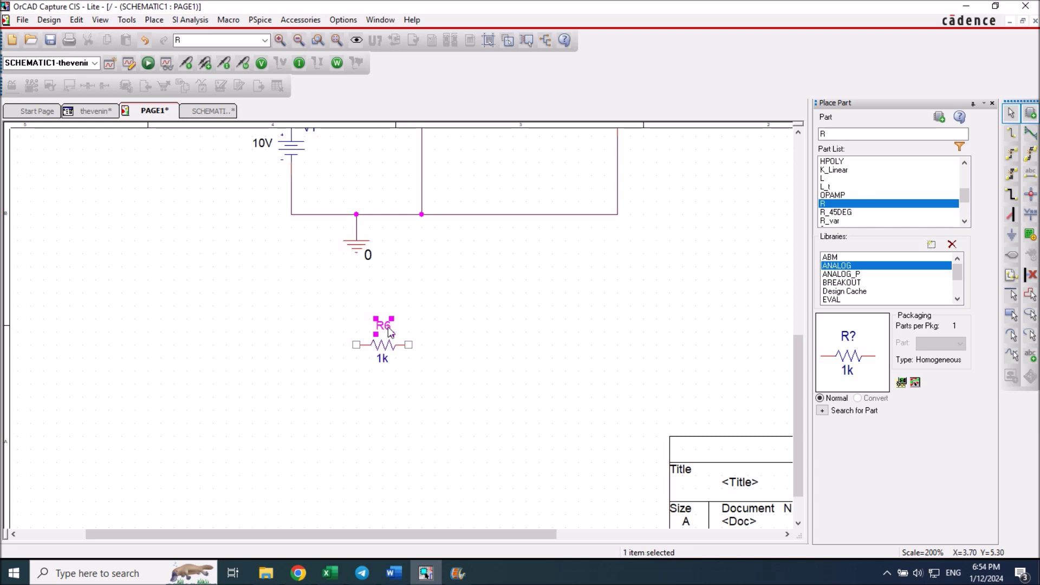
double_click(384, 327)
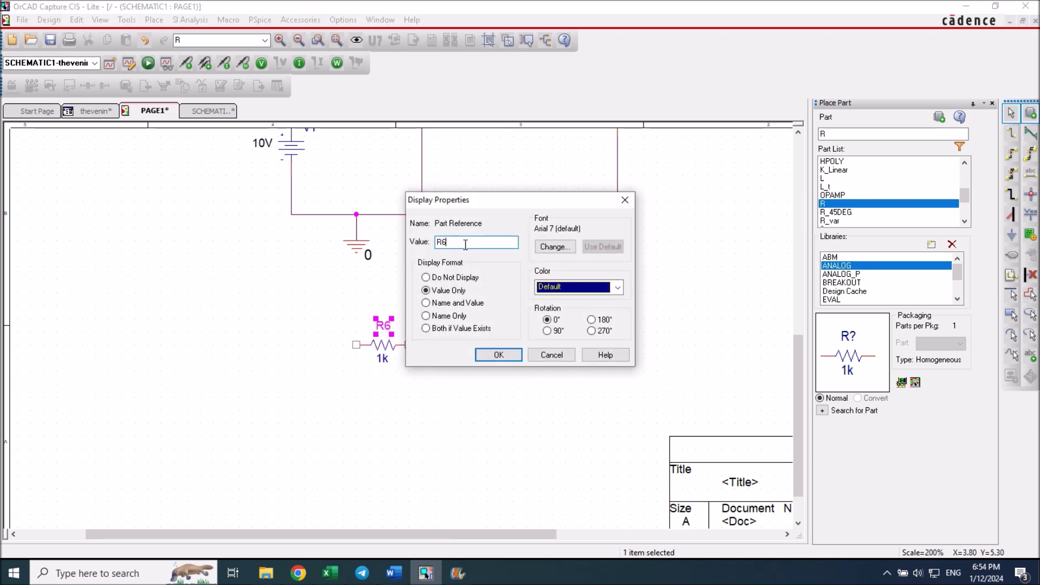
text(TH)
click(499, 355)
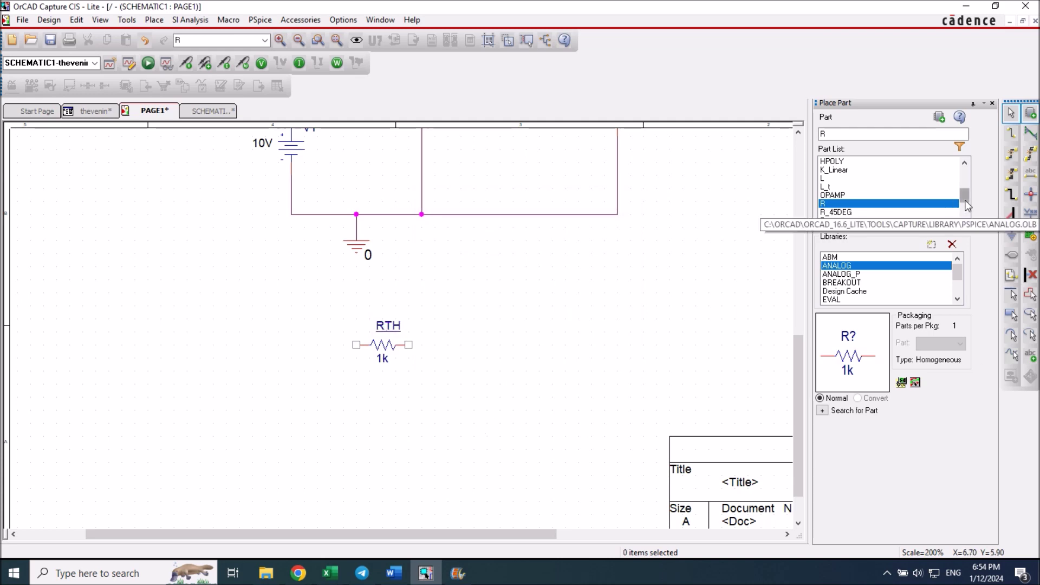
Step: Place a VDC source from the SOURCE library below and to the left of RTH and rename it VTH
scroll(958, 283, down, 1)
scroll(958, 283, down, 1)
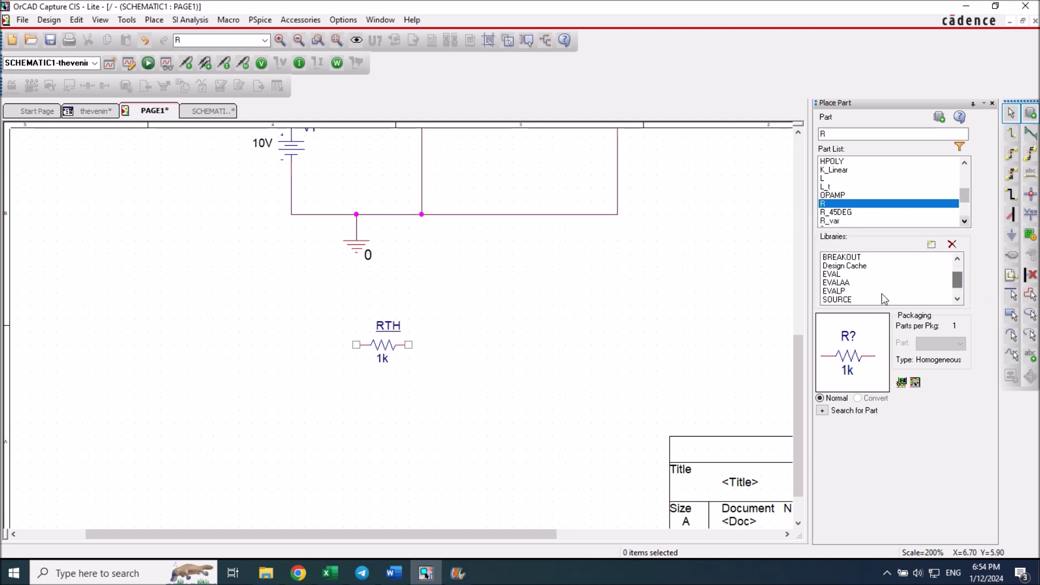
click(853, 299)
drag(964, 173, 964, 205)
double_click(827, 195)
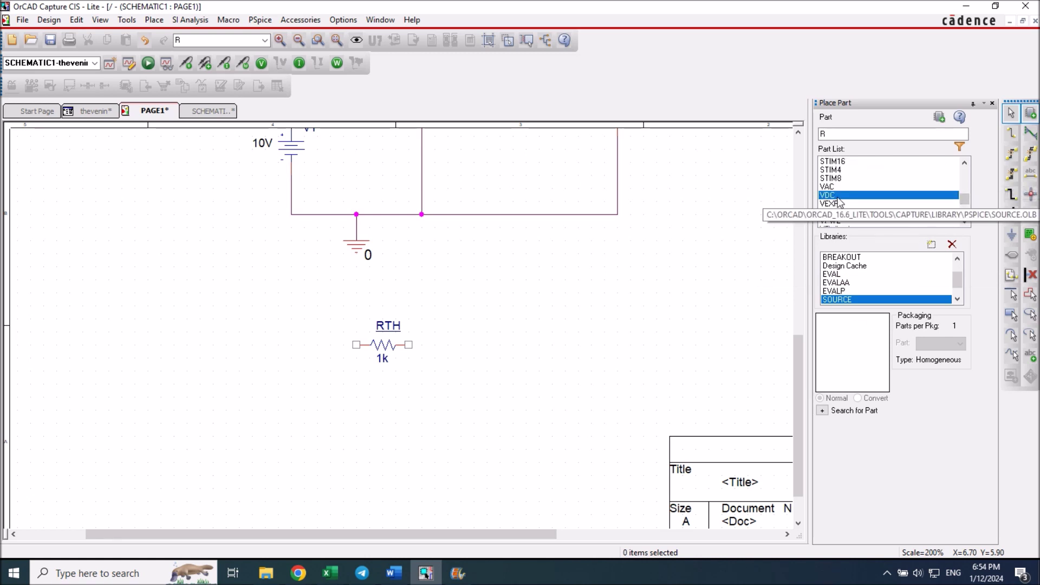
click(255, 403)
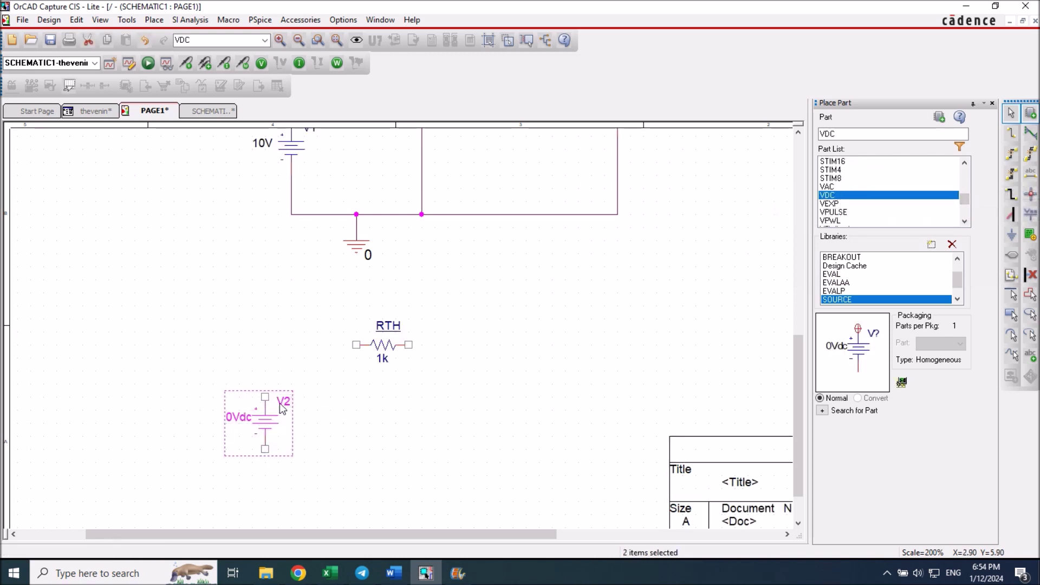
double_click(284, 401)
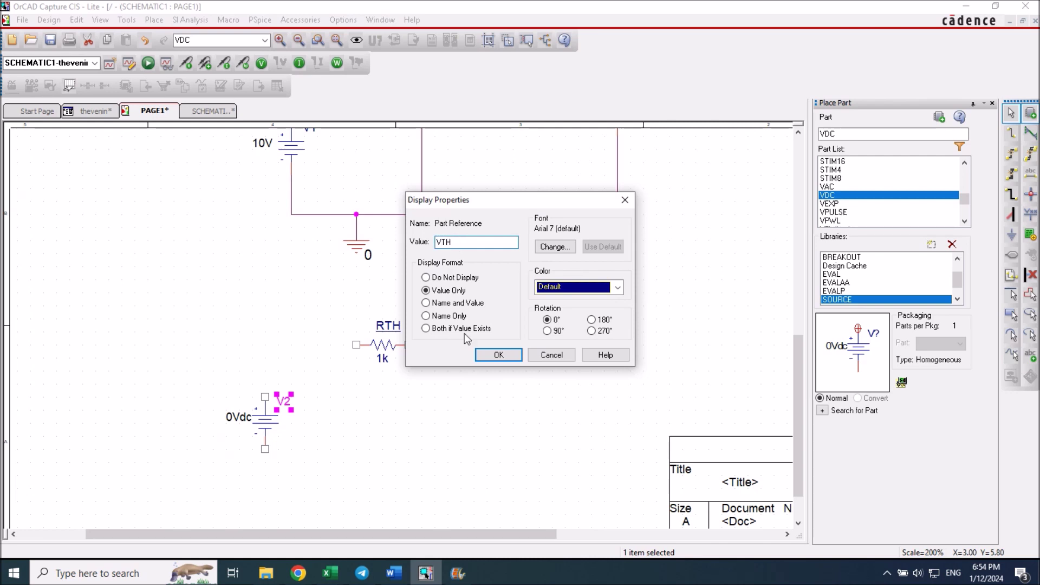
click(499, 355)
Step: Wire VTH's positive terminal to RTH's left end, and run an open-ended wire from its negative terminal rightward past RTH
click(1012, 132)
click(265, 394)
click(356, 345)
click(265, 449)
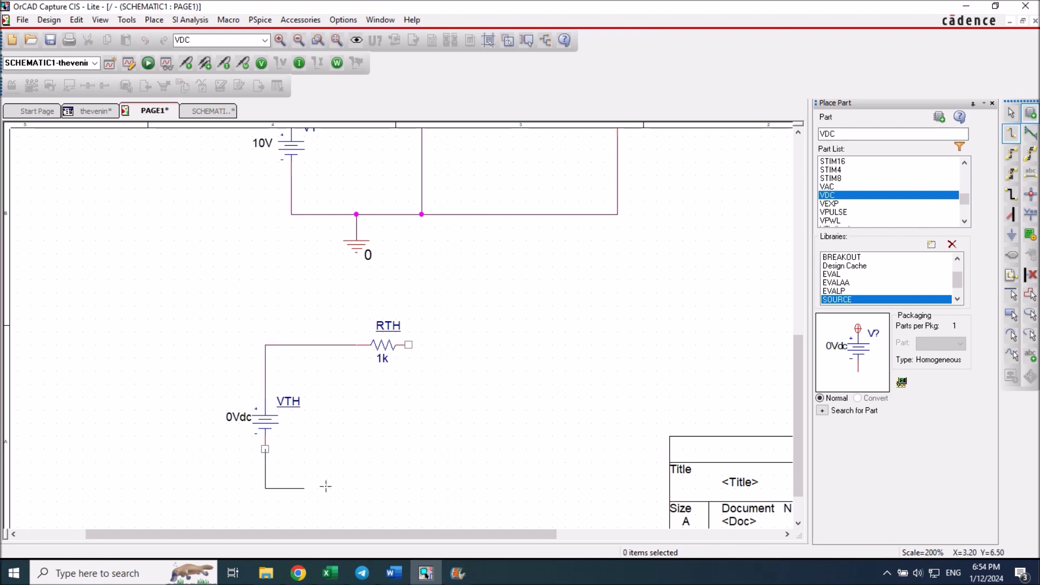
click(417, 487)
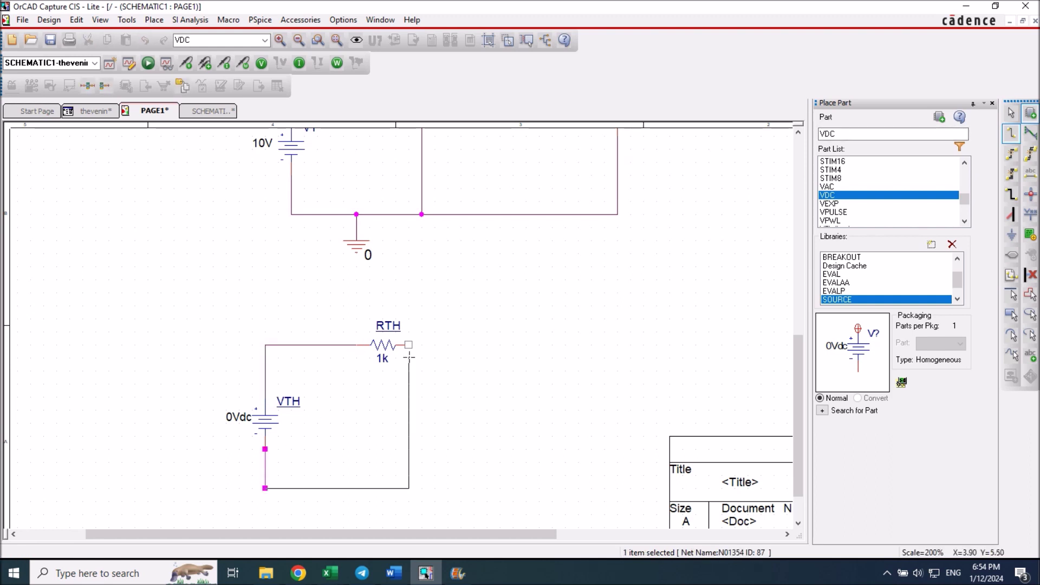
click(477, 489)
key(Escape)
Step: Extend a horizontal wire from RTH's right end until it lines up with the end of the lower wire
click(413, 347)
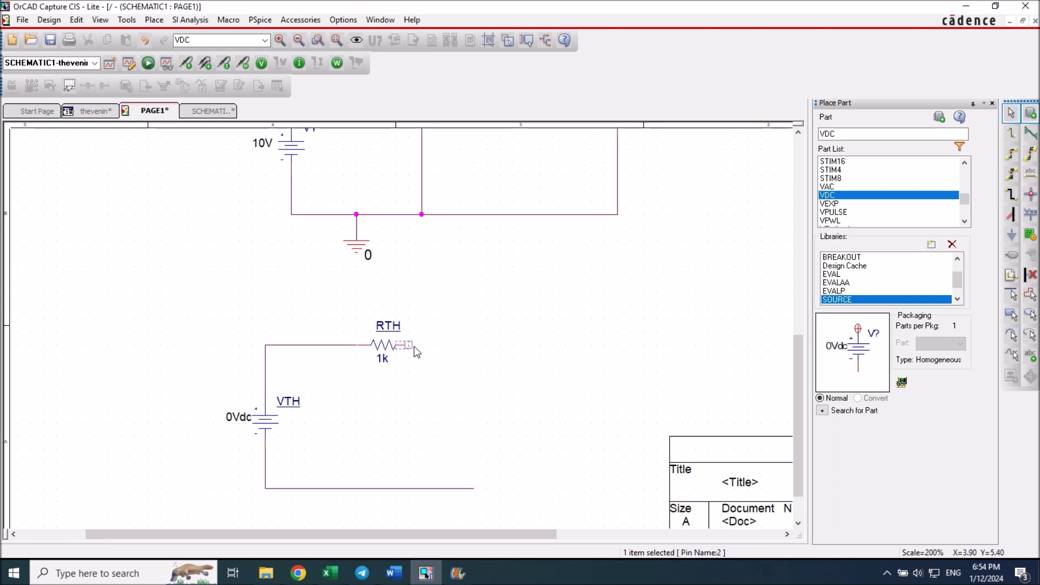
click(448, 358)
click(1015, 139)
click(409, 345)
click(474, 345)
key(Escape)
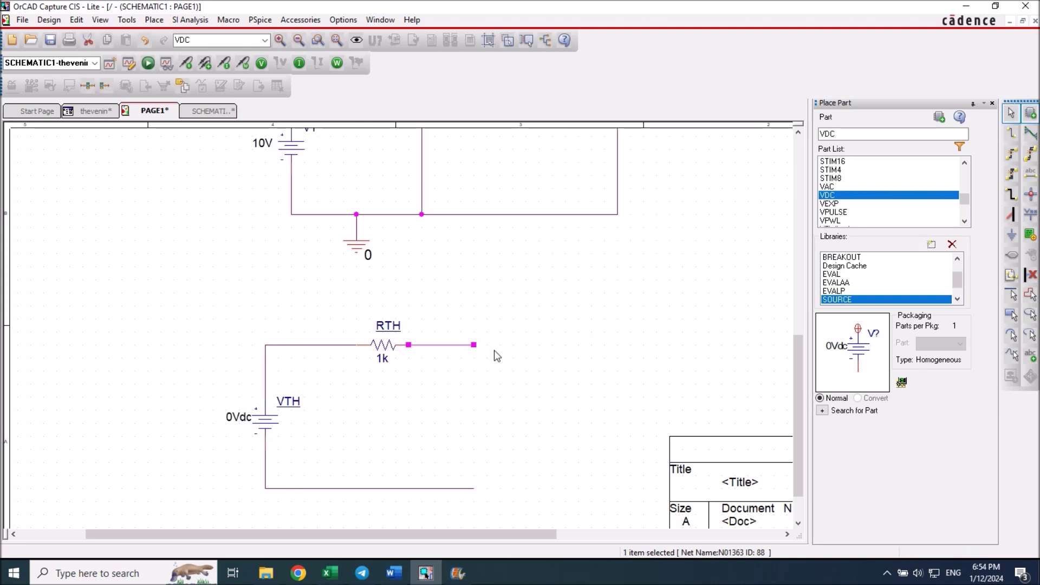
Step: Set RTH's value to 1.13K, the Thevenin resistance recorded in Table 1 of the Word answers document
double_click(383, 359)
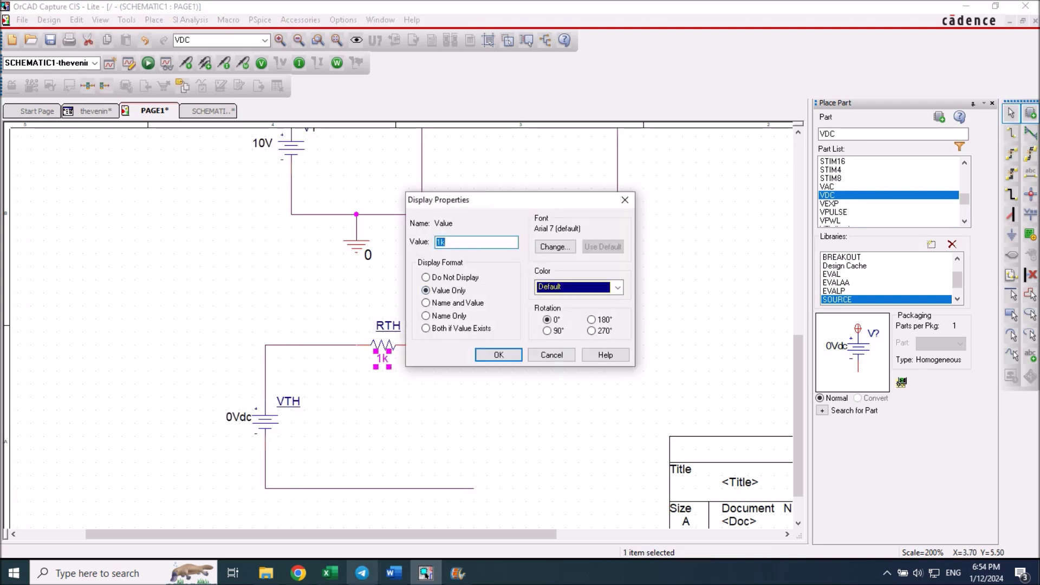
click(395, 574)
click(397, 573)
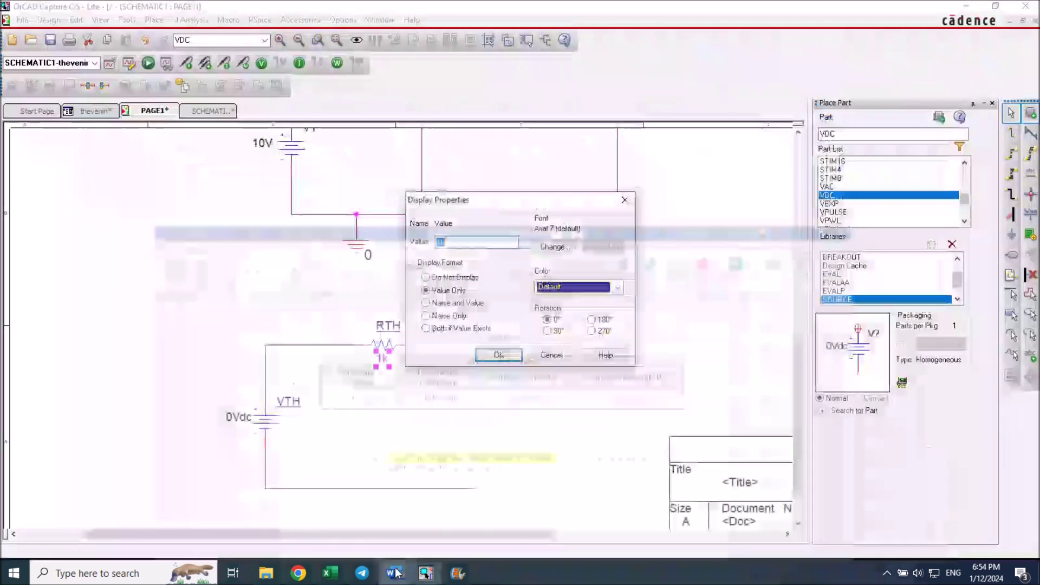
text(1.13K)
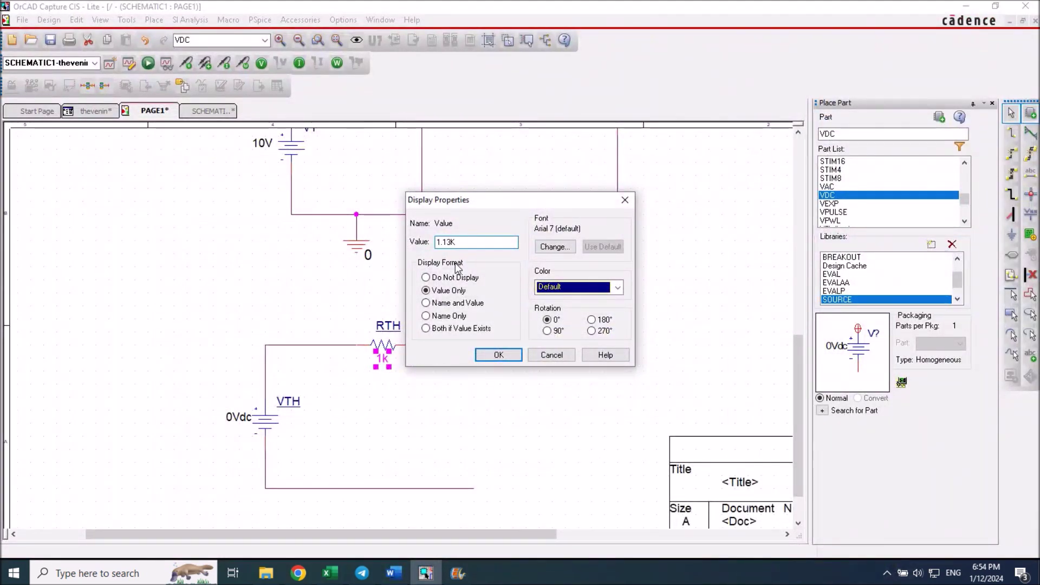
click(498, 355)
Step: Set VTH's DC value to 2.7V, the Thevenin voltage recorded in Table 1 of the Word answers document
double_click(239, 417)
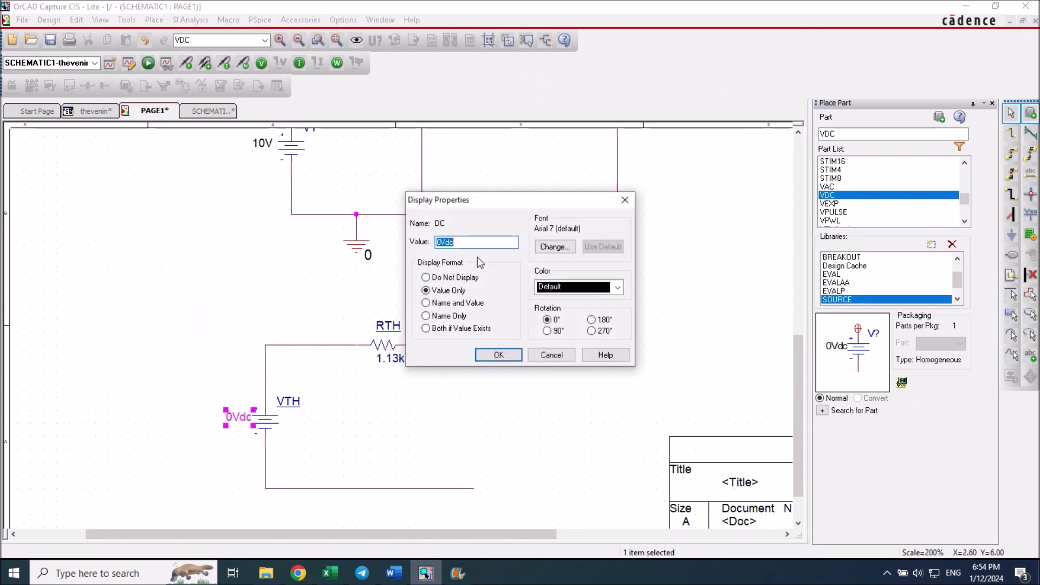
click(392, 574)
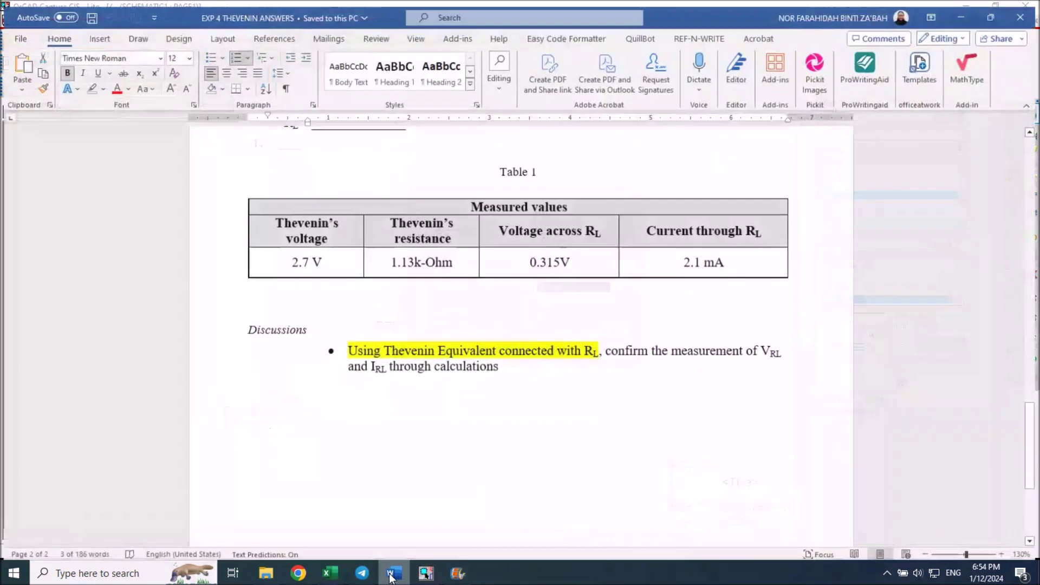
click(391, 577)
text(2.7V)
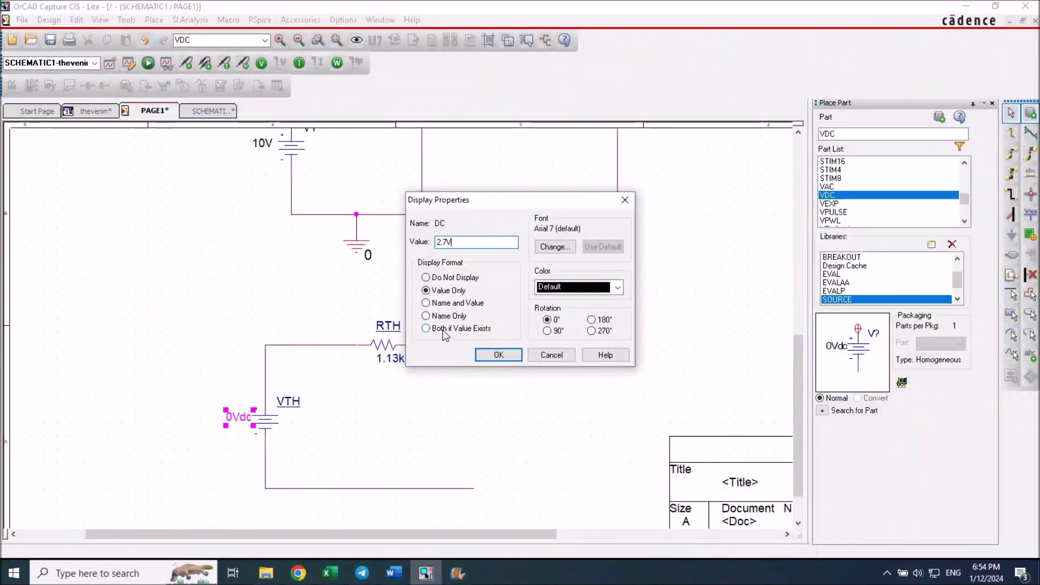
click(498, 355)
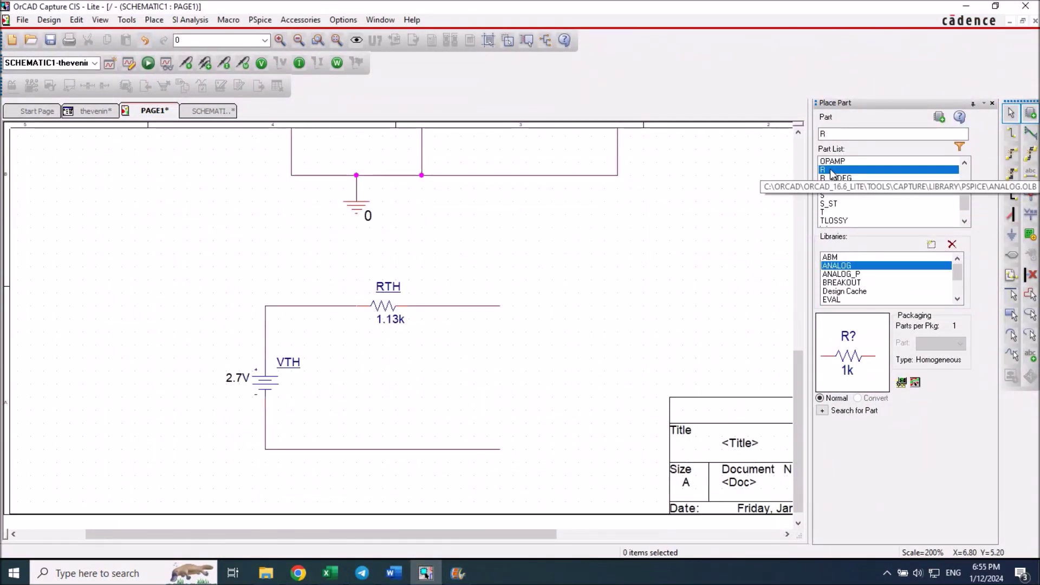
Step: Place a vertical resistor R between the open ends of the upper and lower wires and rename it RL2
double_click(833, 175)
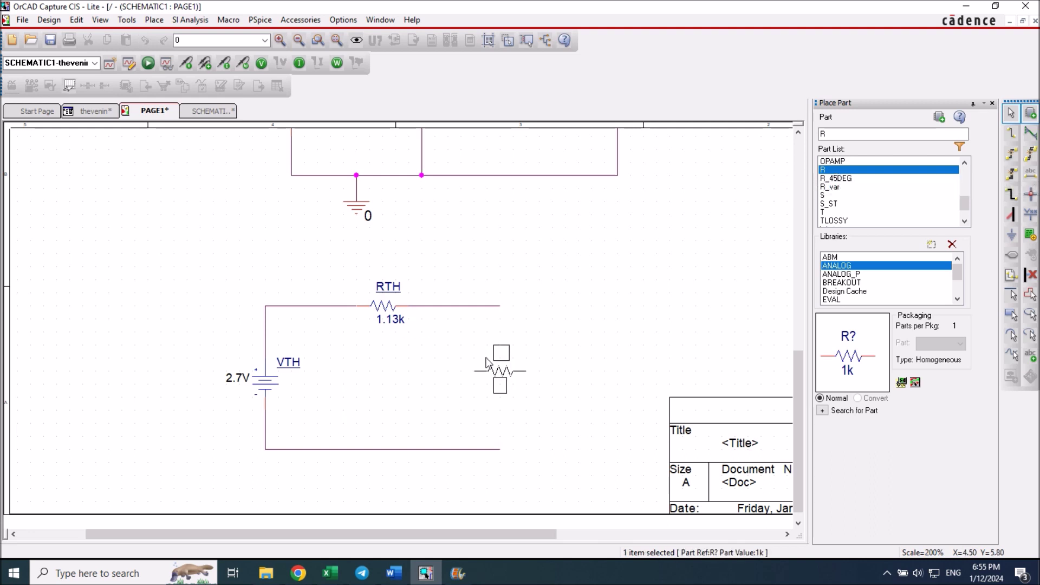
key(r)
click(505, 362)
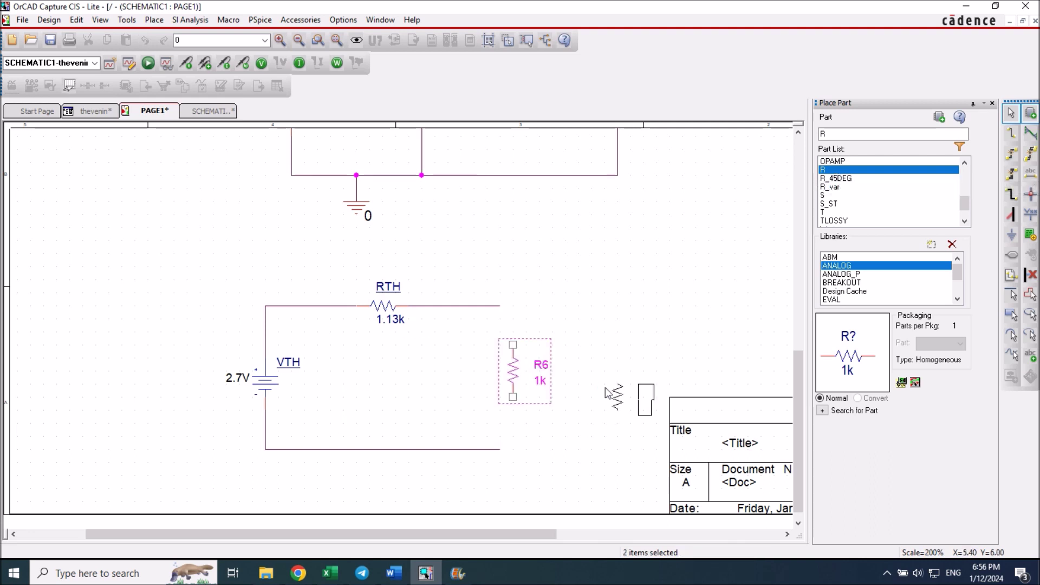
key(Escape)
double_click(540, 365)
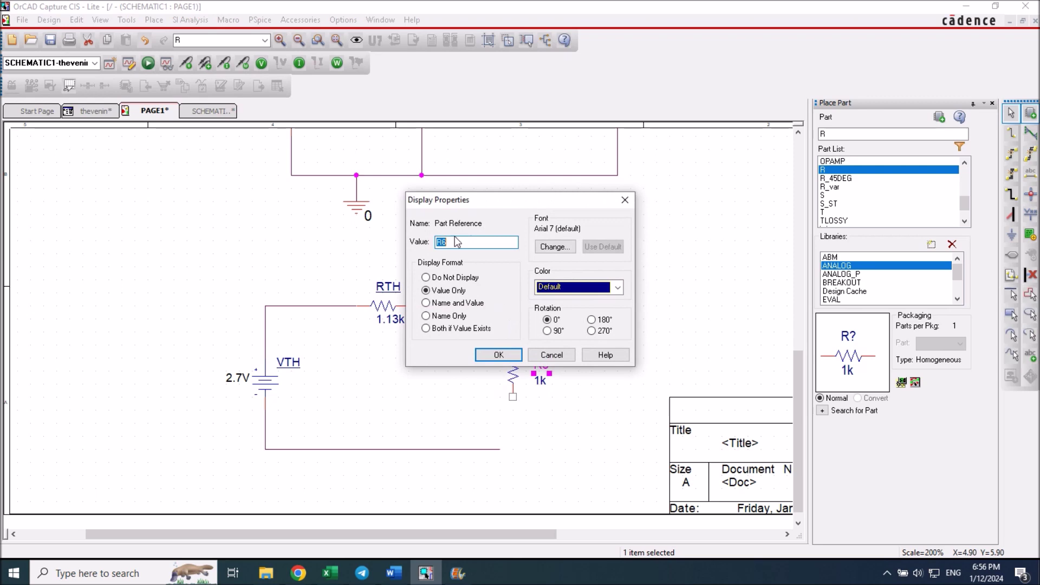
text(RL)
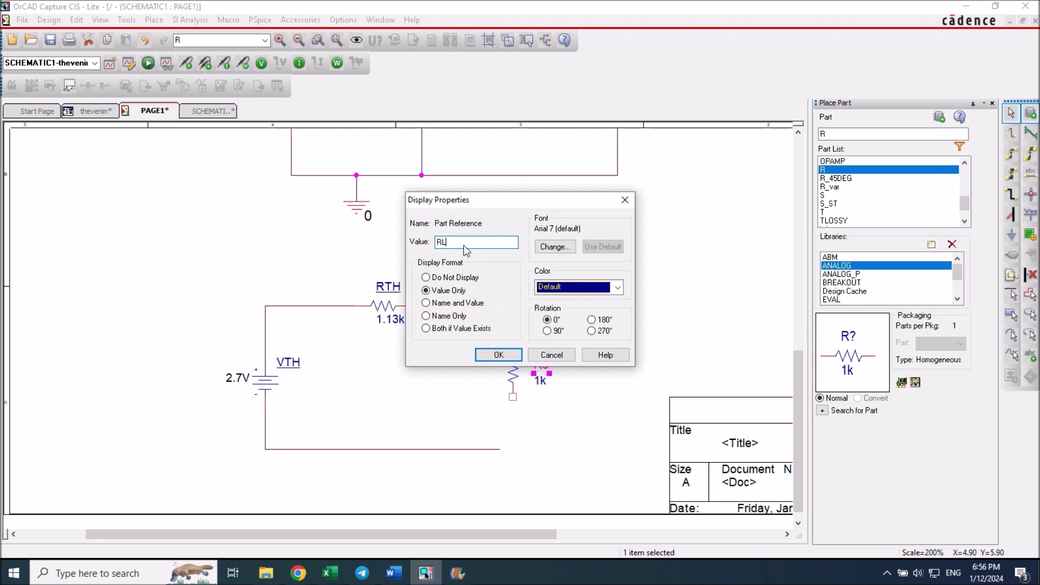
click(499, 355)
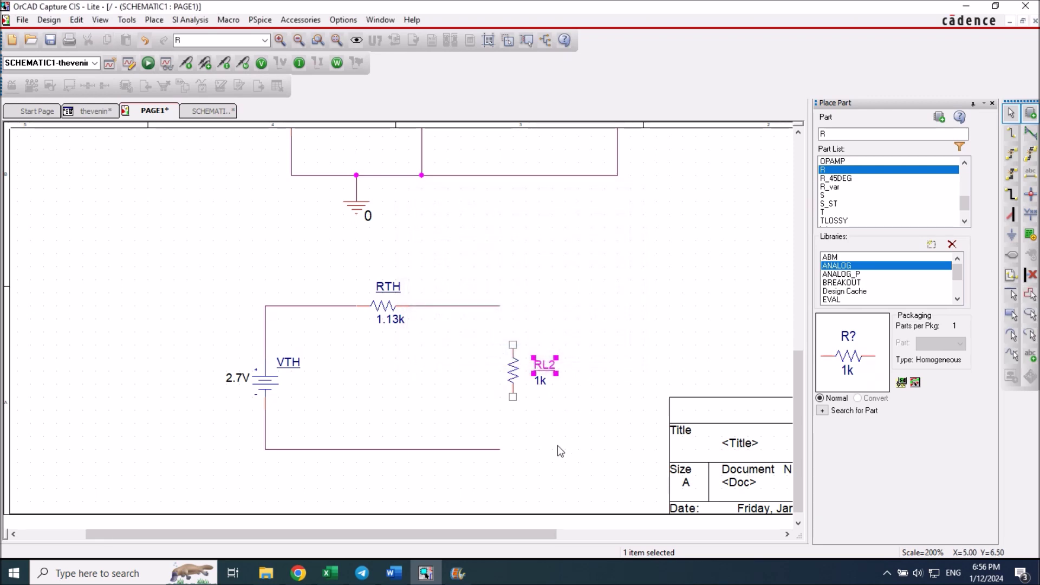
click(557, 444)
Step: Wire RL2's two terminals to the open ends of the upper and lower wires to close the loop
scroll(603, 365, up, 2)
scroll(615, 388, down, 1)
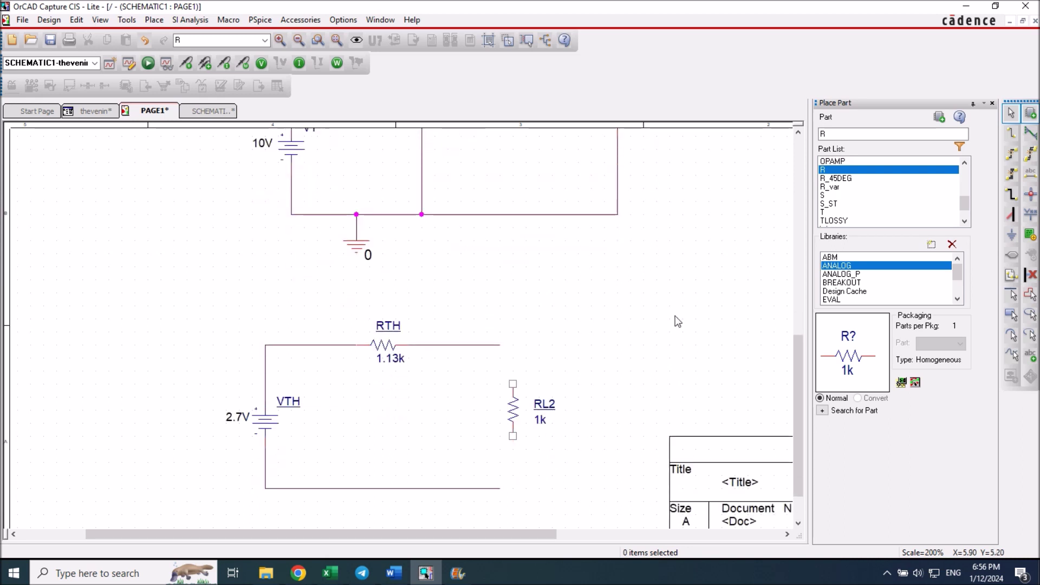
click(1011, 133)
click(512, 389)
click(512, 345)
click(513, 436)
click(513, 489)
key(Escape)
Step: Connect a 0 ground symbol to the middle of the Thevenin circuit's lower wire and set RL2's value to 150
click(1012, 235)
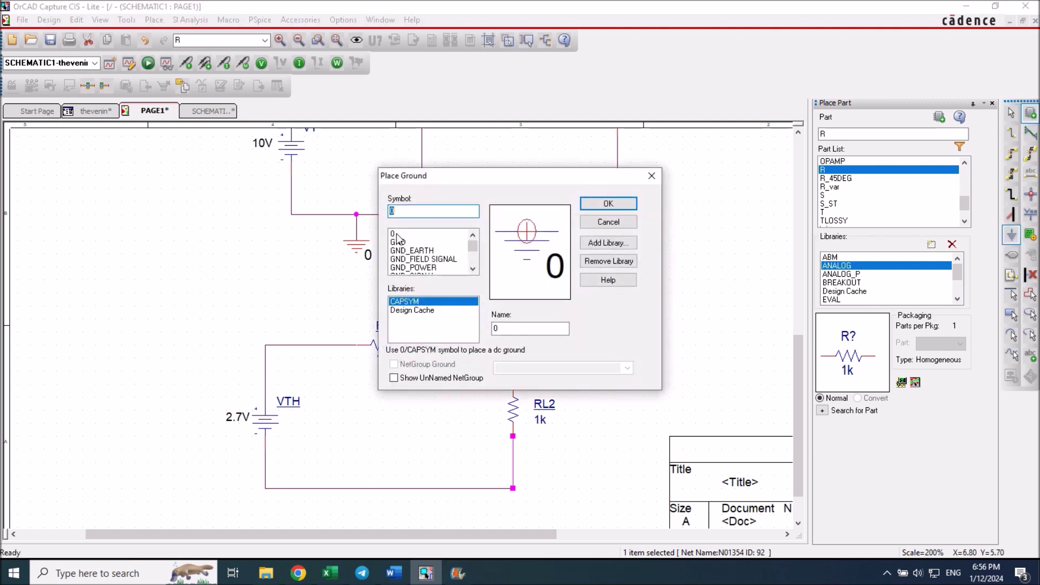
click(608, 204)
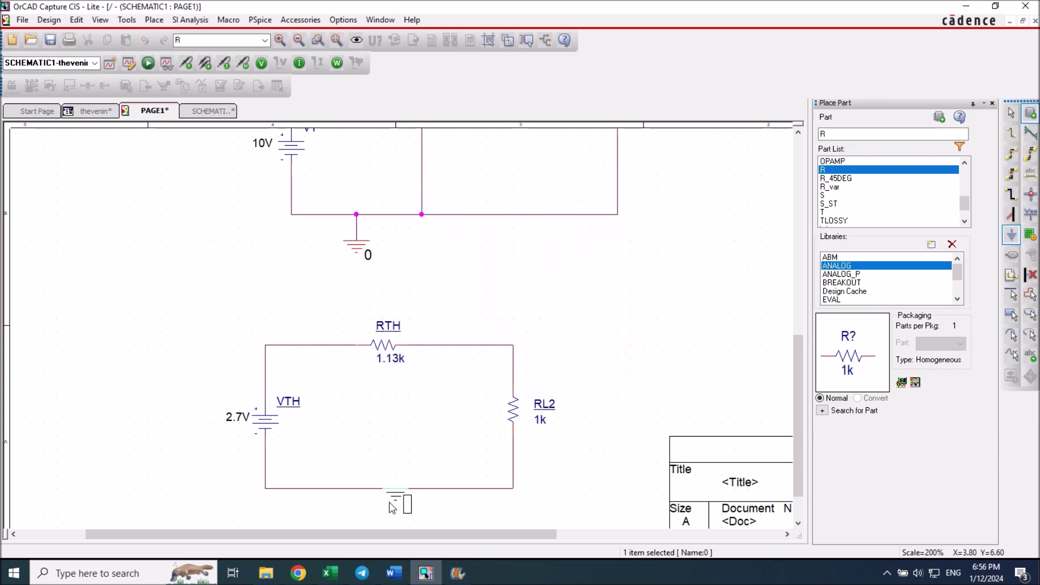
click(383, 516)
click(1012, 134)
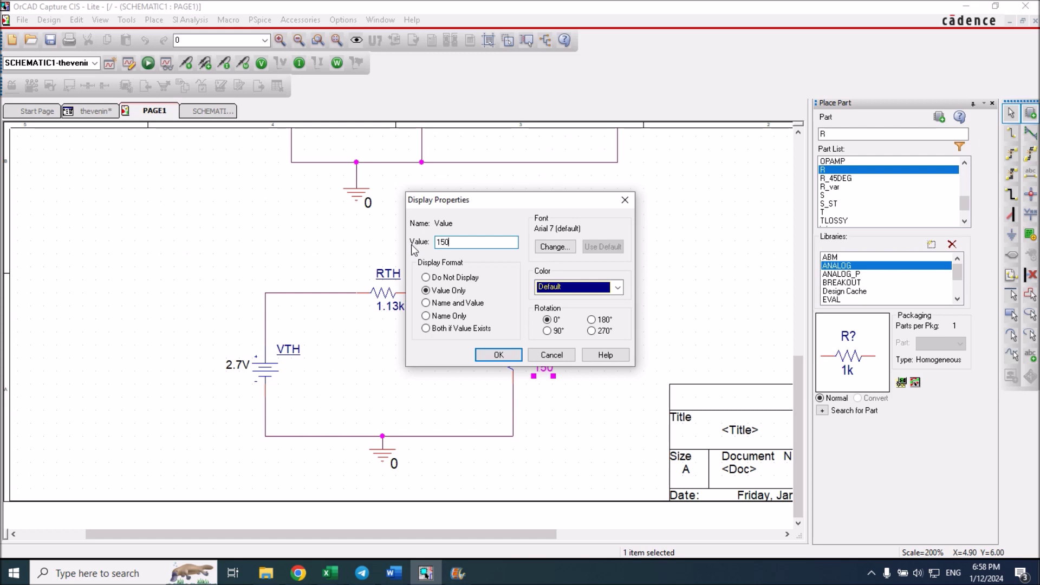
click(499, 355)
click(565, 434)
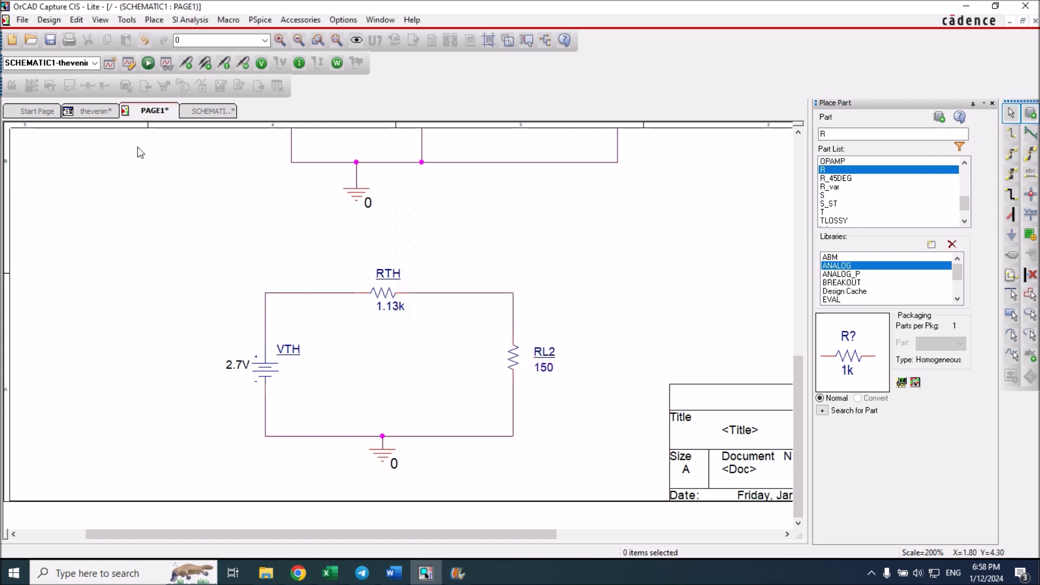
Step: Run the PSpice simulation with bias currents and voltages displayed, and move RL2's voltage label above the circuit
click(148, 63)
click(299, 63)
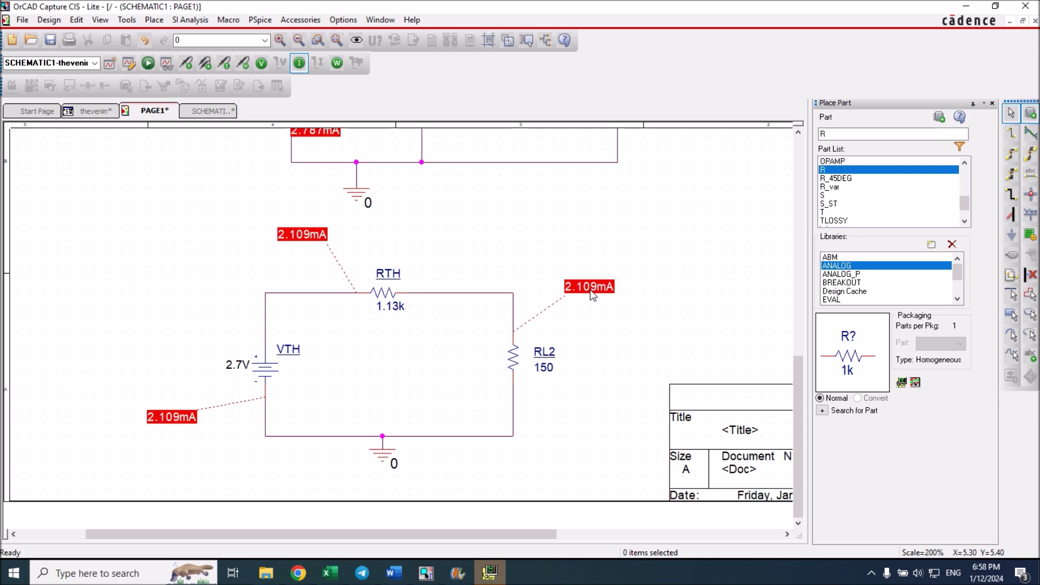
scroll(692, 281, up, 3)
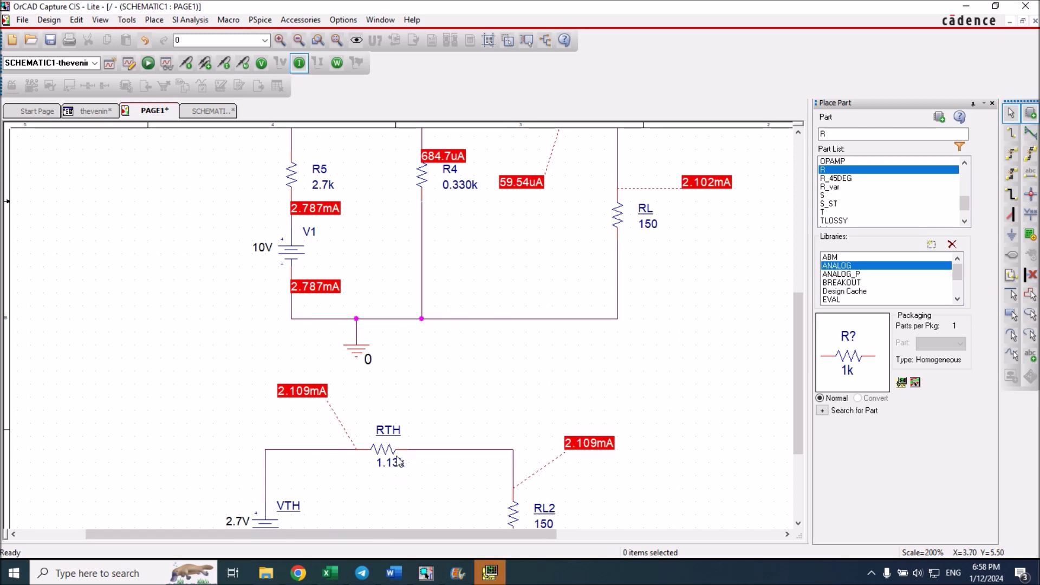
scroll(618, 401, down, 1)
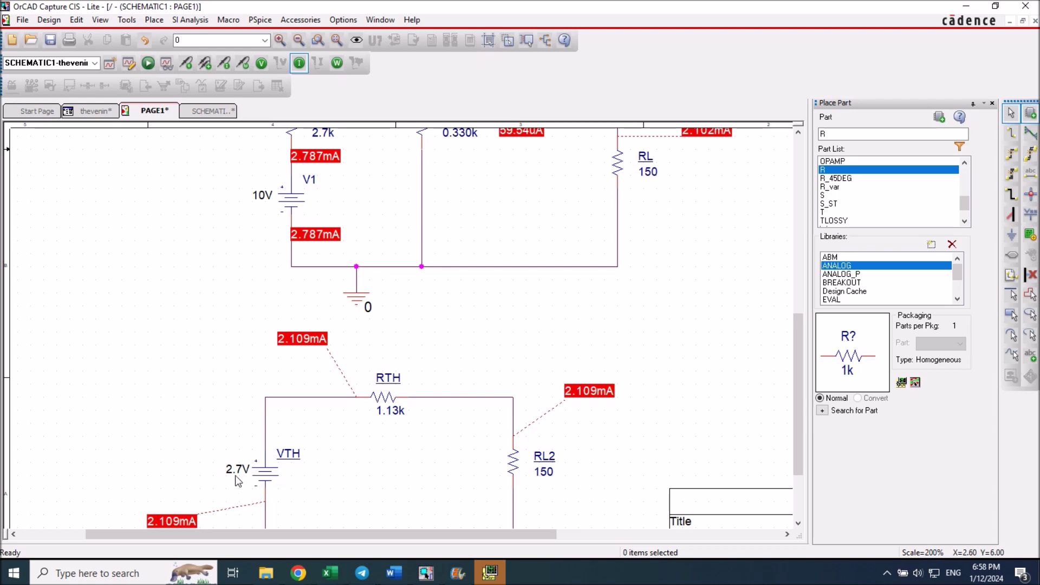
click(262, 62)
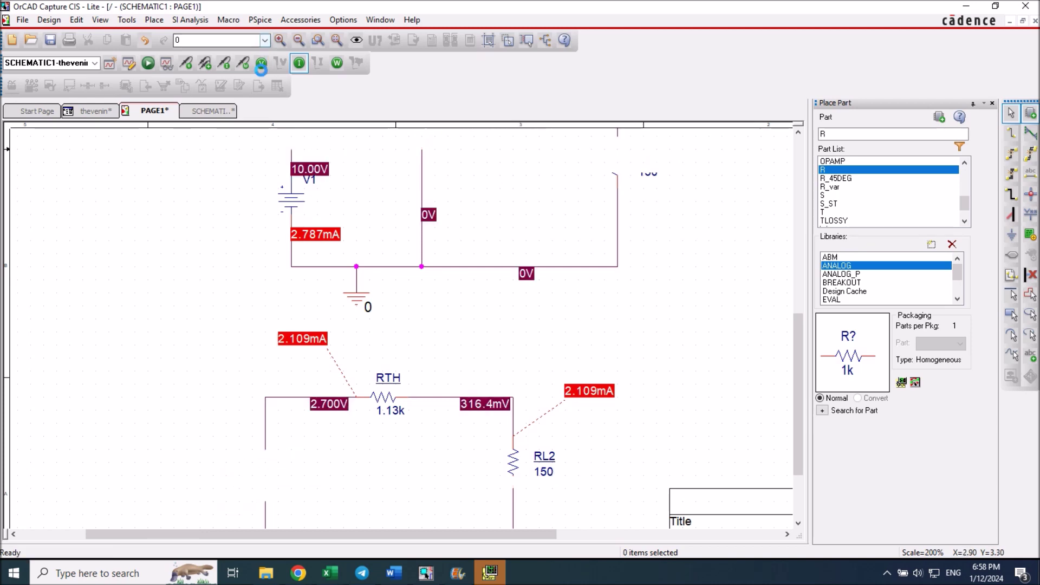
drag(484, 406, 521, 368)
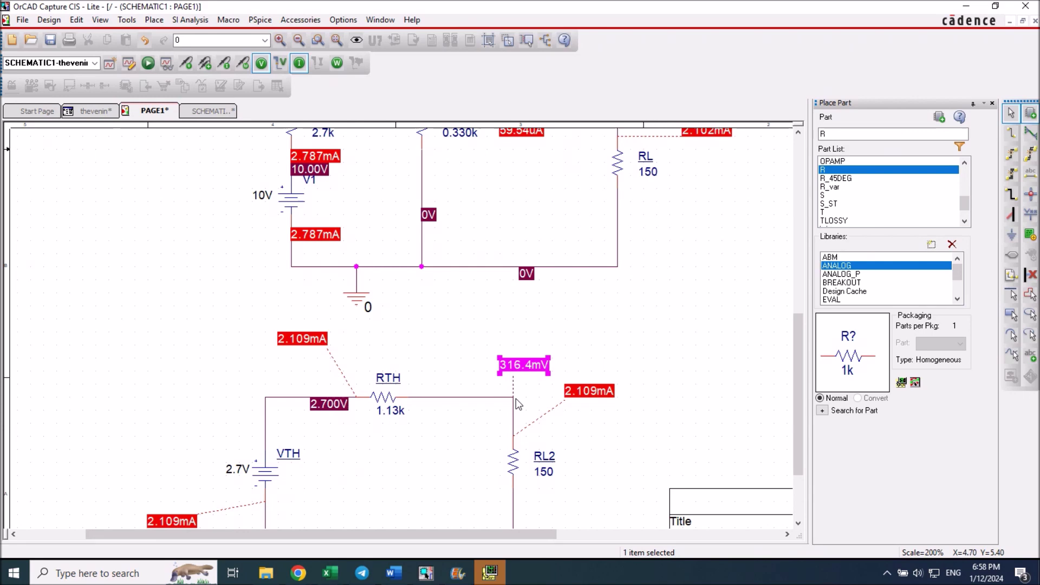
Step: Compare RL2's voltage and current in the Thevenin circuit with those of RL in the original circuit
scroll(685, 360, up, 5)
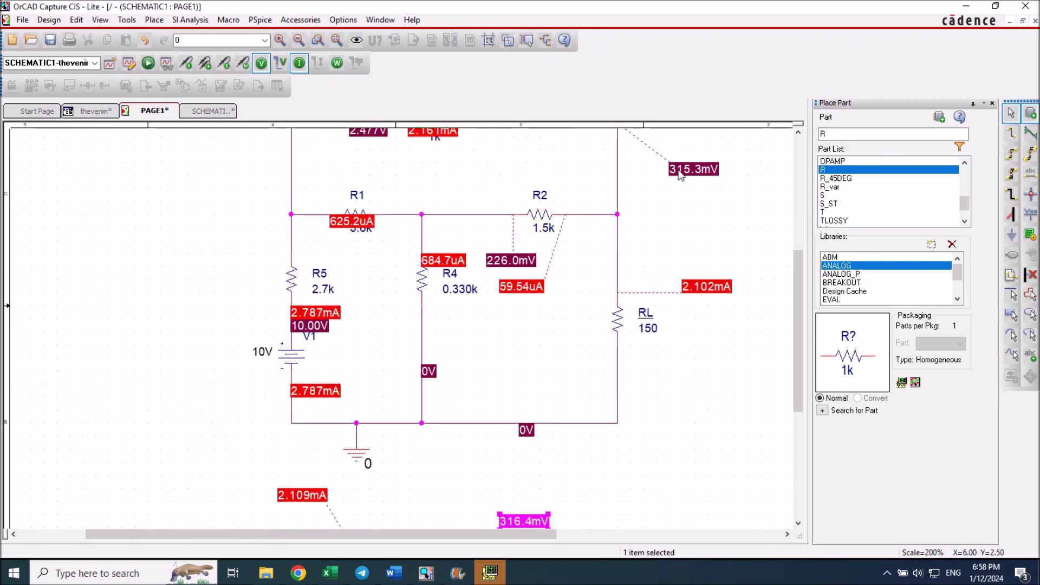
scroll(704, 400, down, 4)
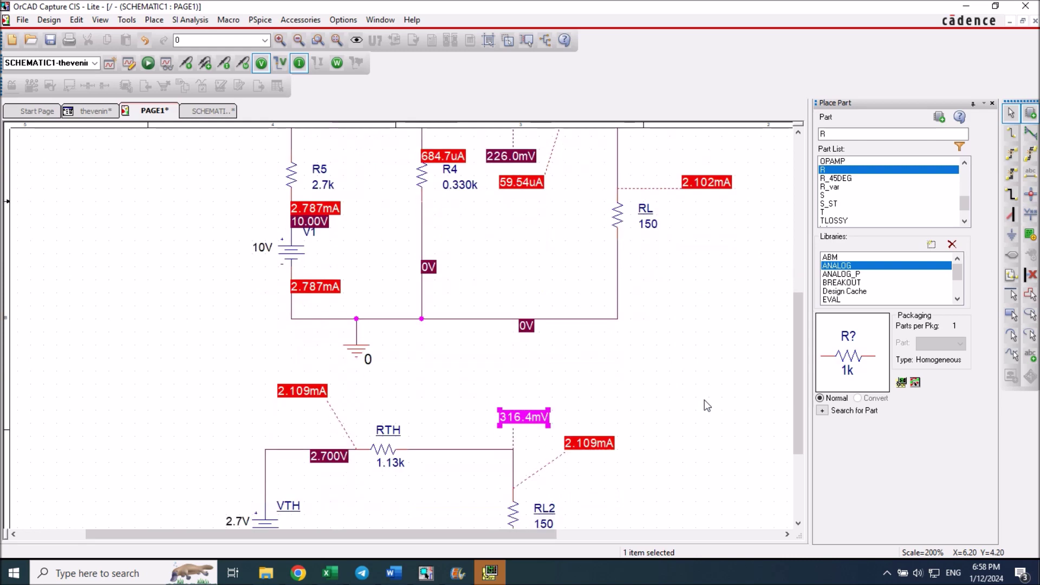
scroll(411, 464, down, 1)
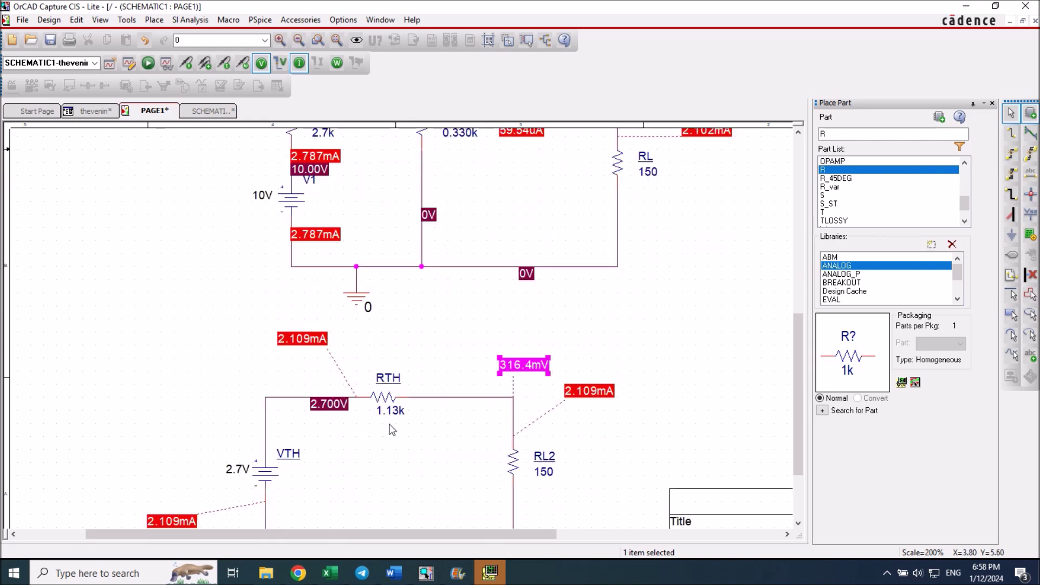
scroll(649, 470, down, 1)
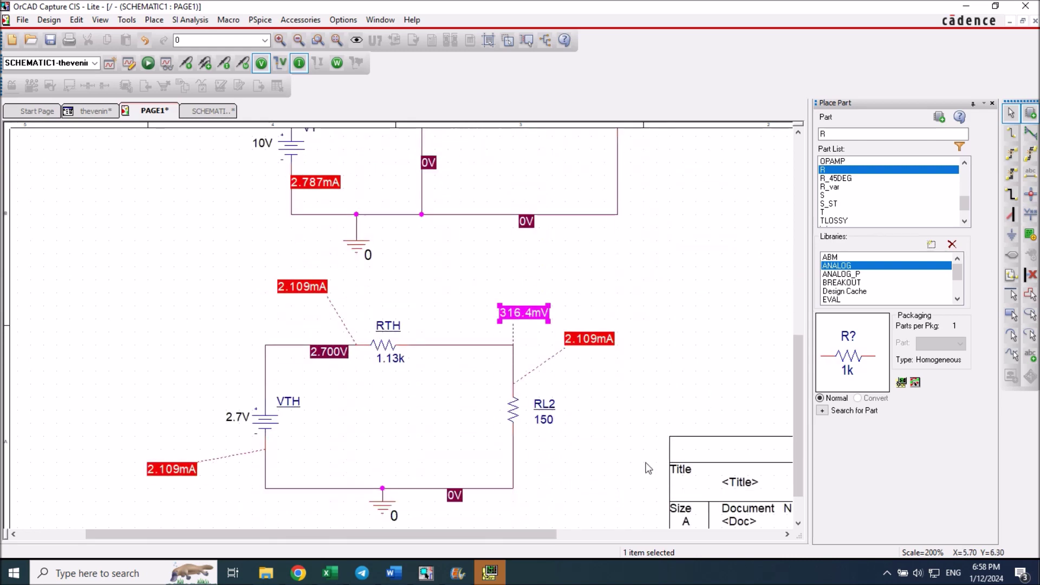
click(612, 458)
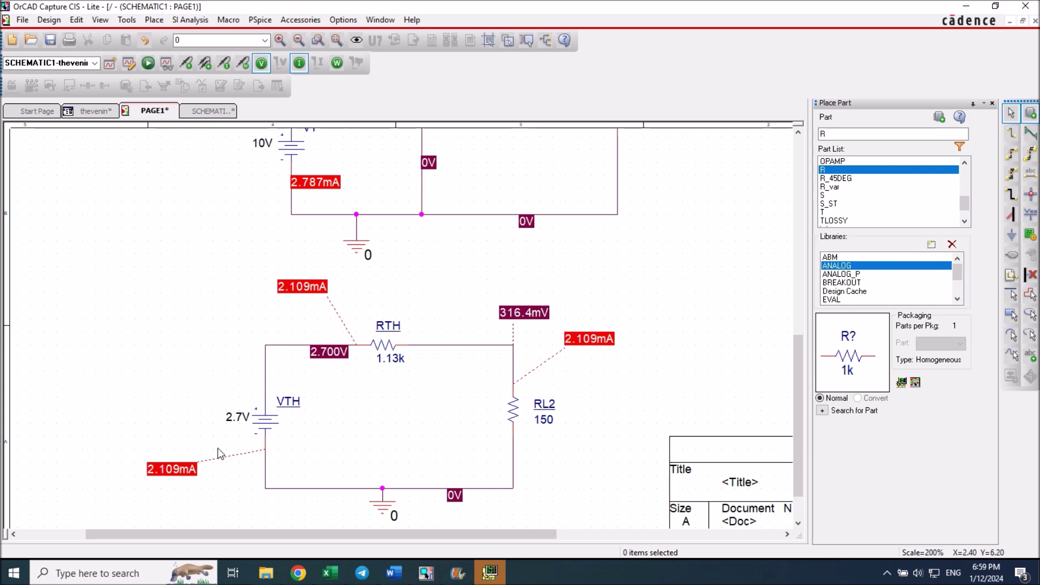
scroll(641, 369, up, 1)
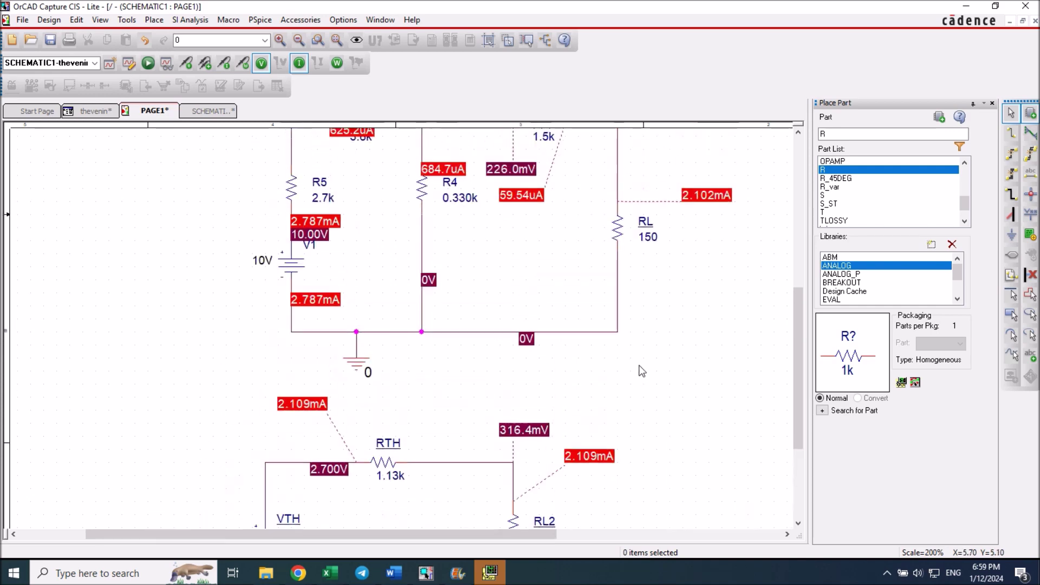
scroll(623, 341, down, 1)
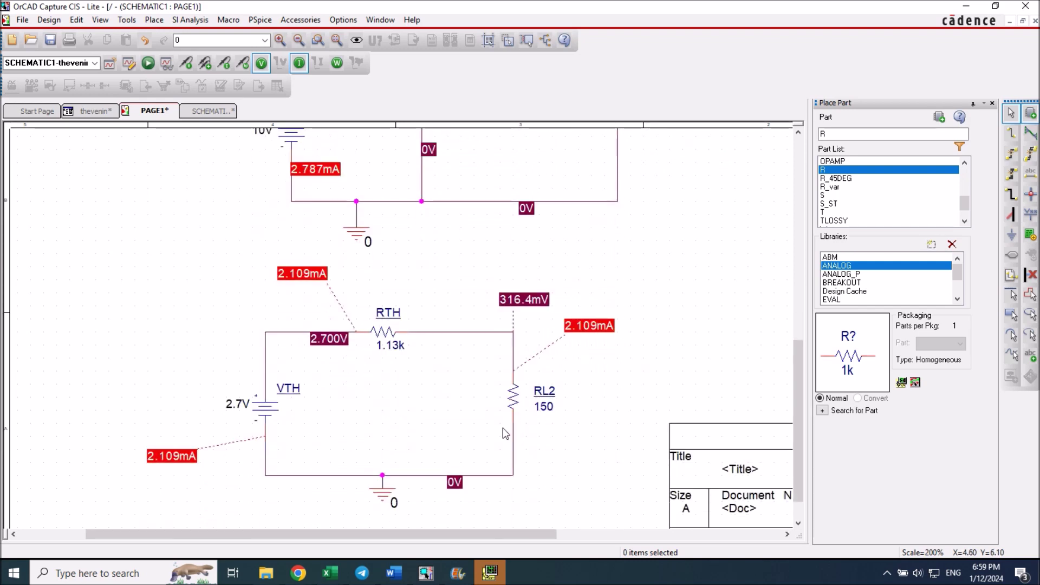
scroll(563, 430, up, 2)
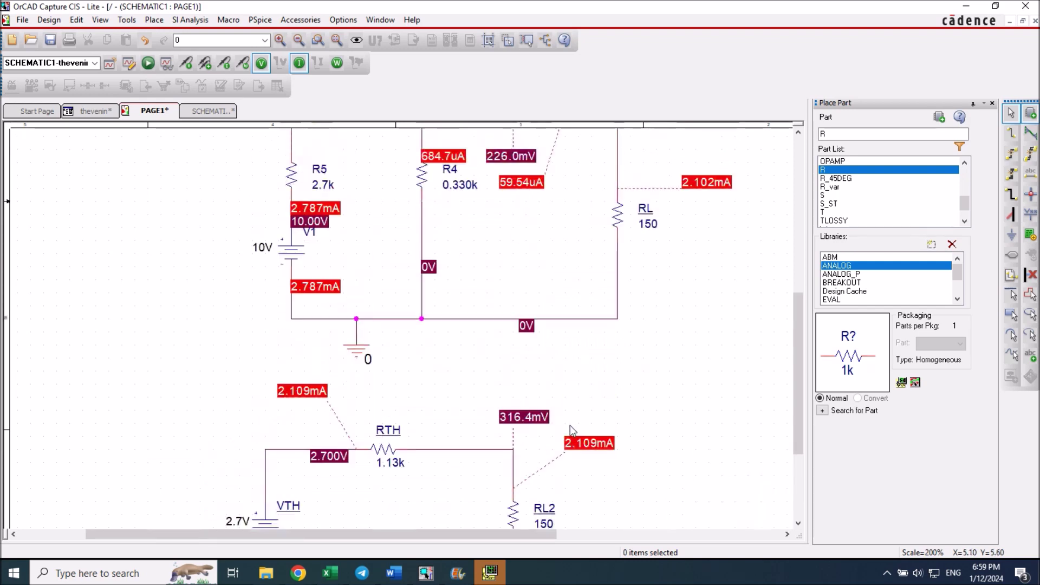
scroll(671, 434, down, 3)
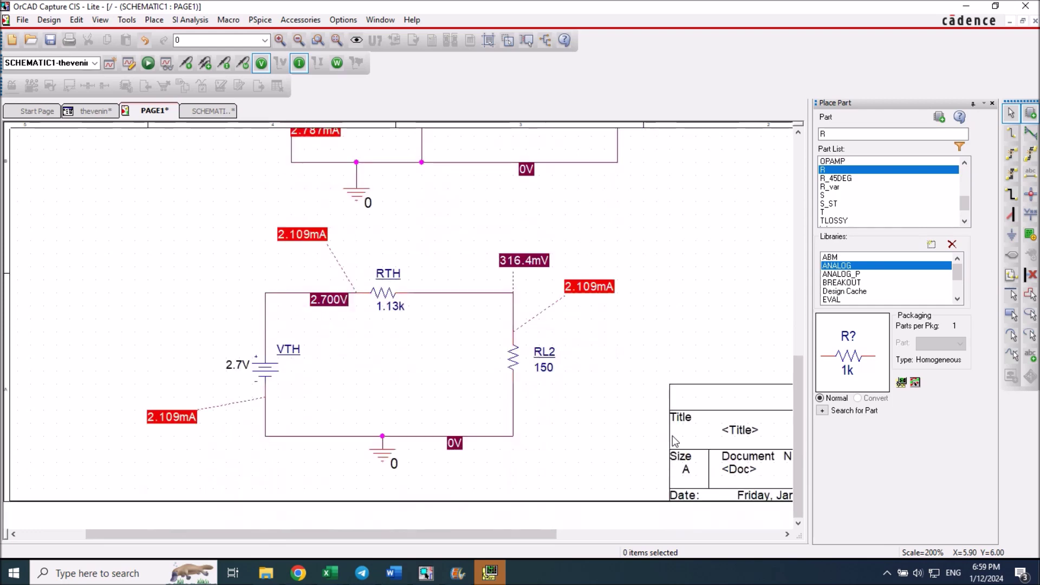